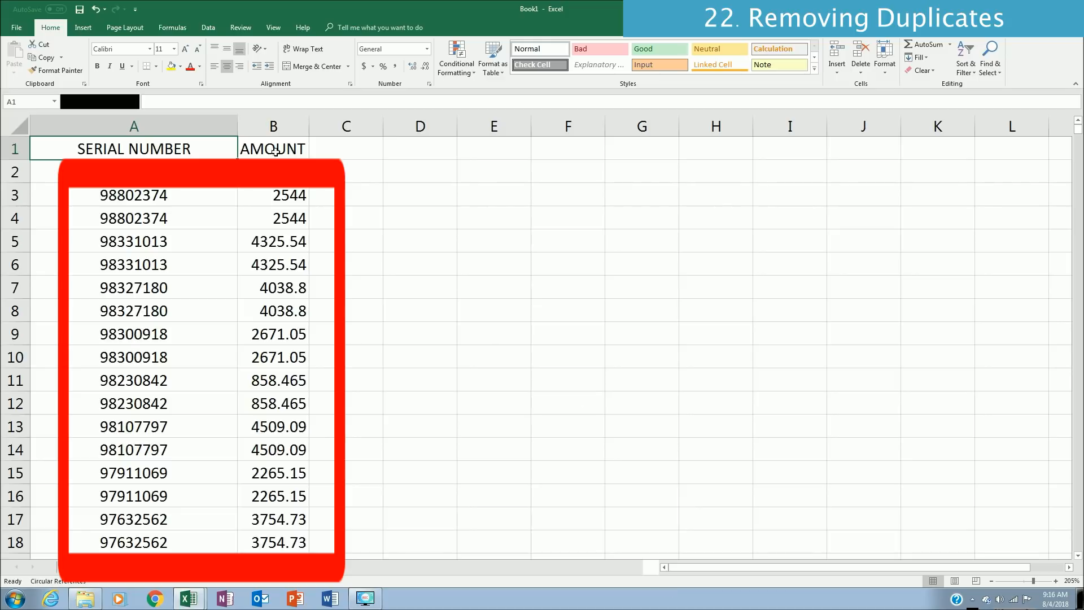
Step: Remove duplicate rows from the data with headers, comparing only the SERIAL NUMBER column
click(205, 29)
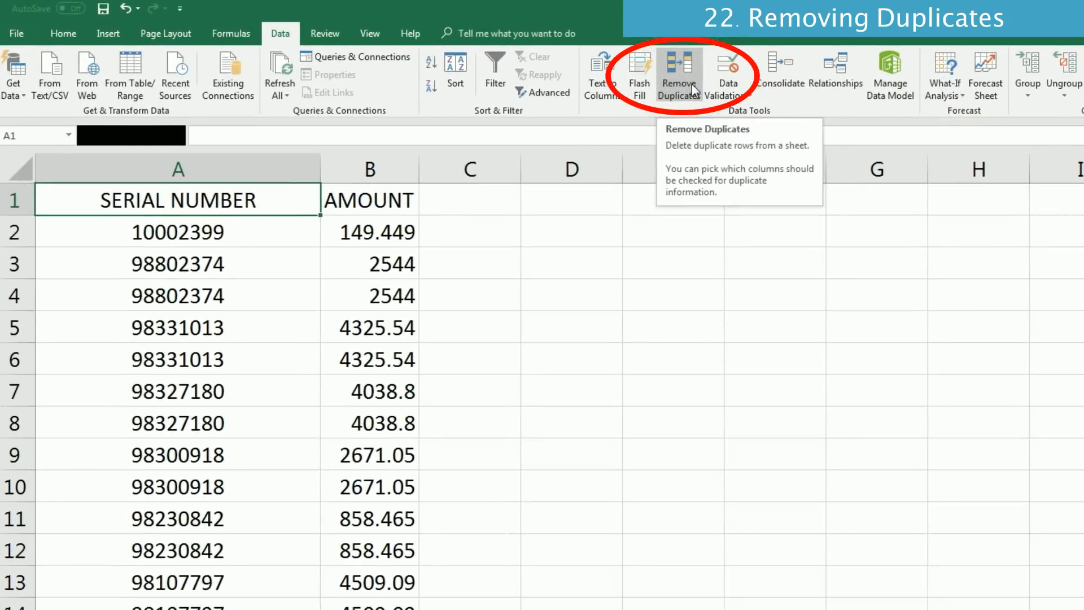
click(692, 84)
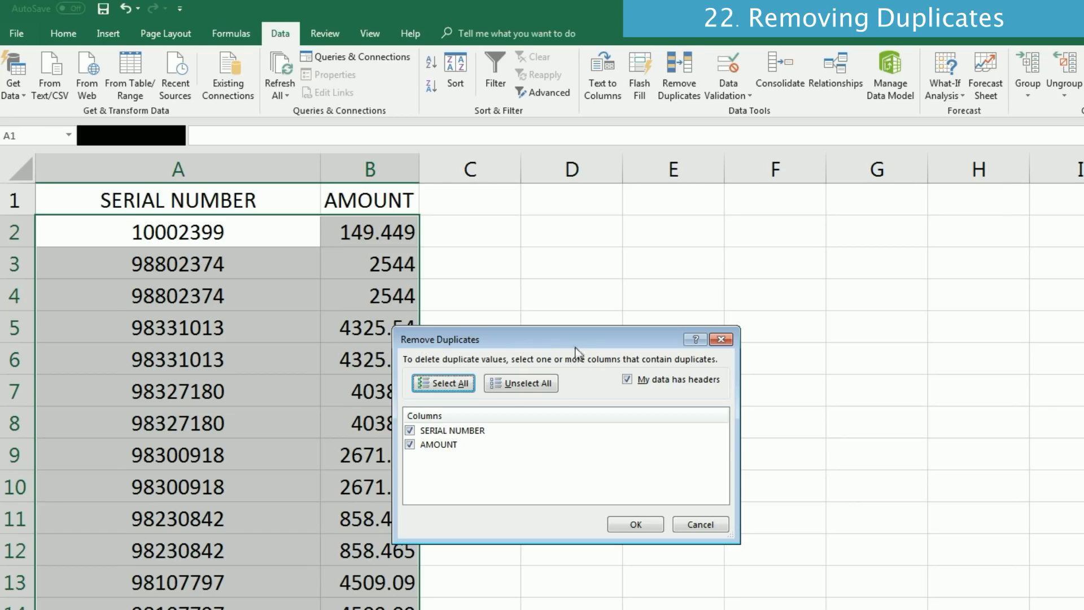
drag(595, 339, 675, 228)
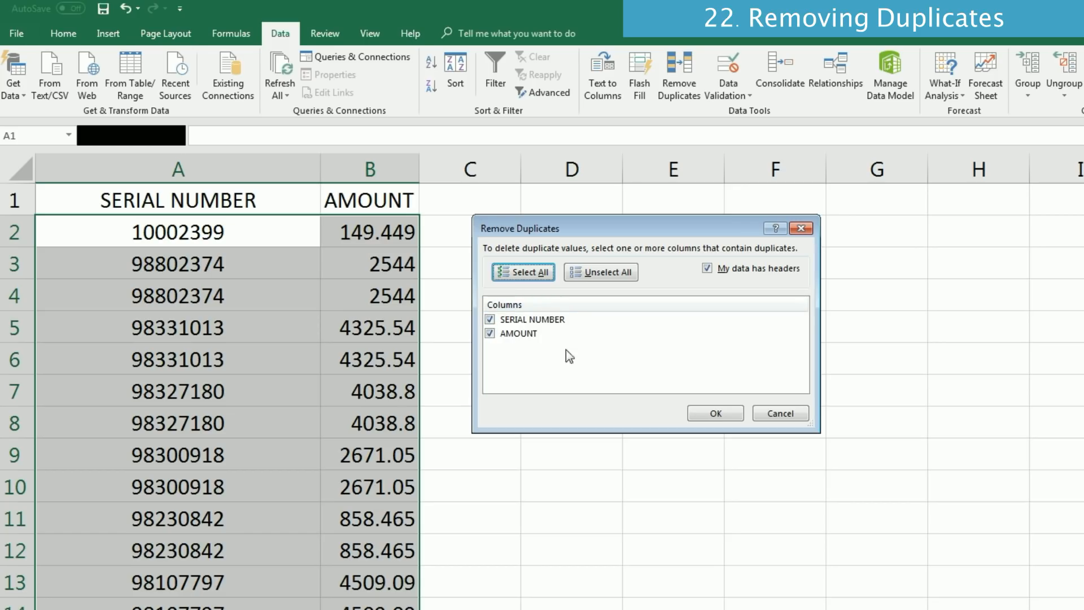
click(490, 334)
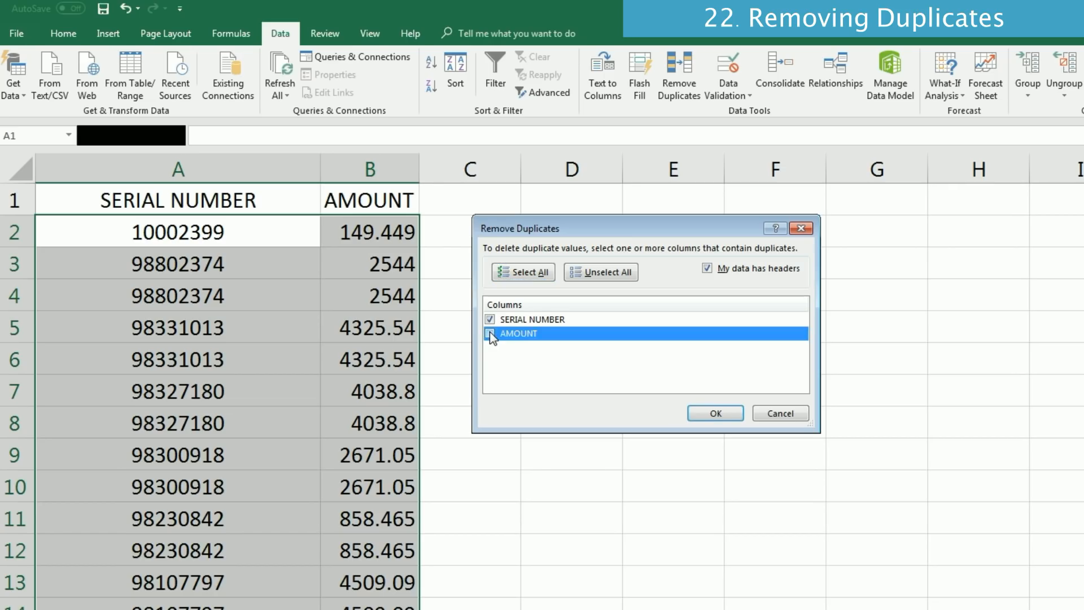
click(717, 415)
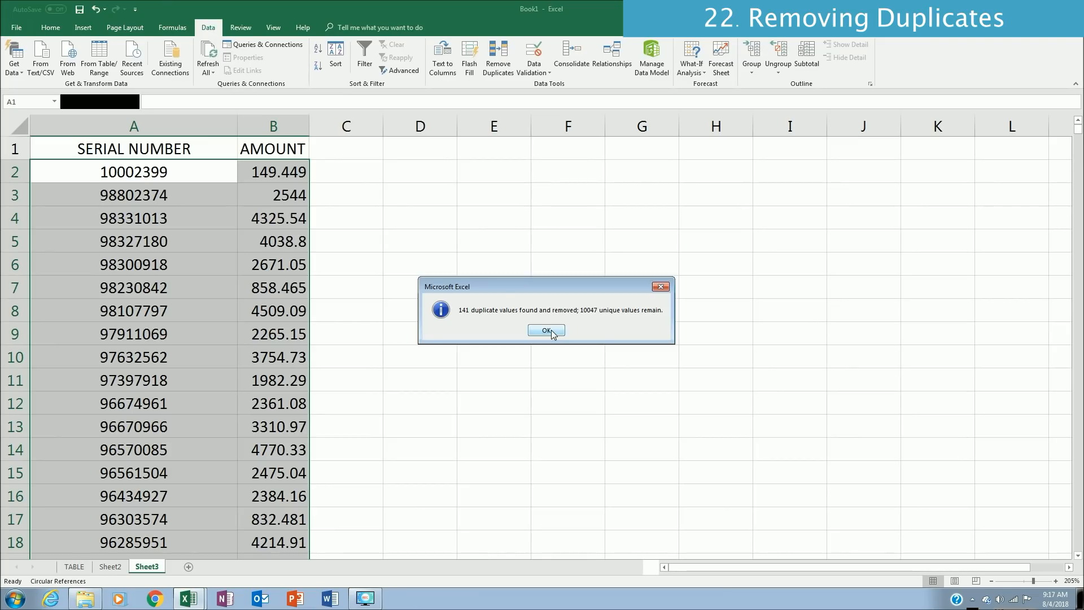
click(548, 331)
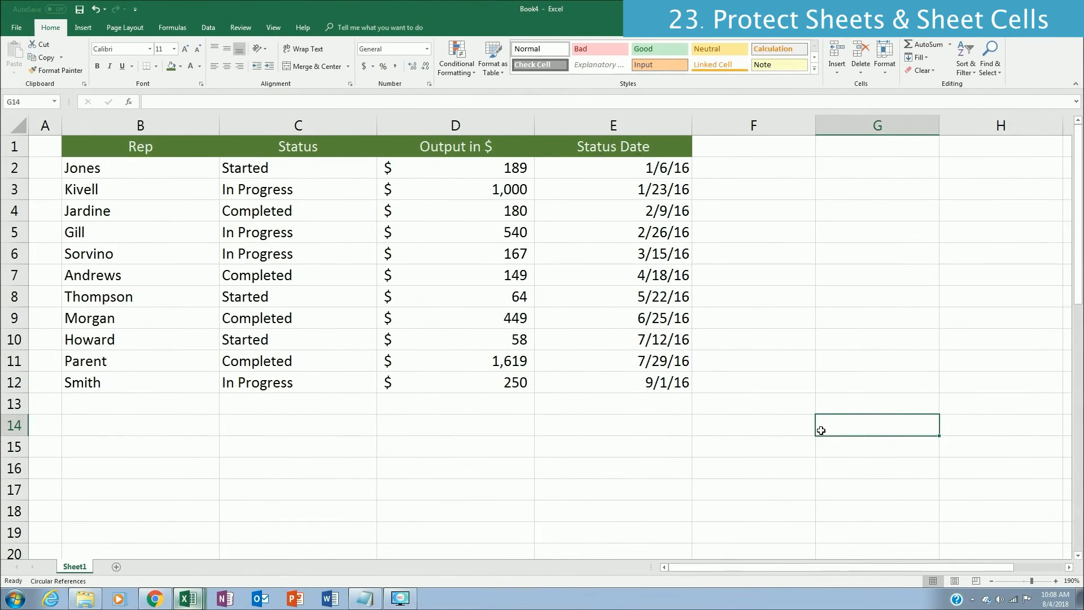
Step: Protect the worksheet without a password, allowing only the selection of locked and unlocked cells
click(242, 28)
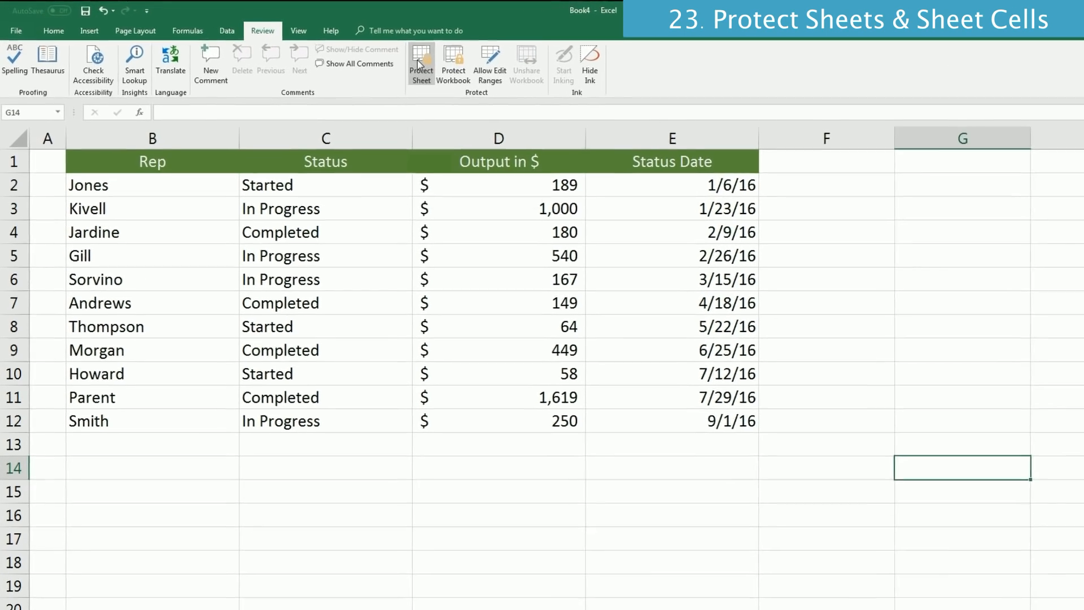
click(451, 69)
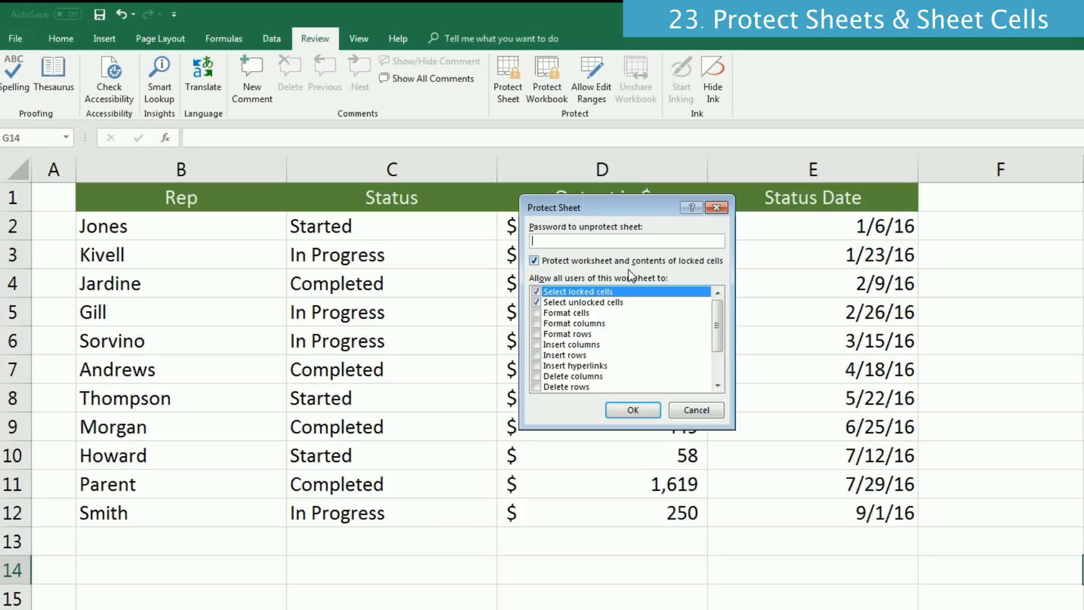
click(633, 410)
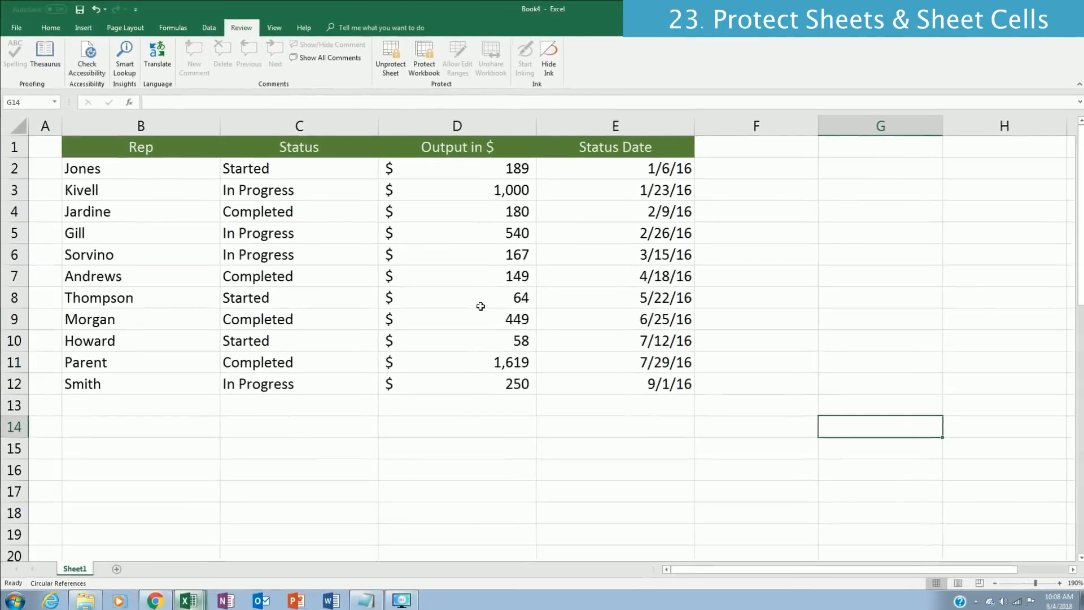
Step: Try to edit the Status entry in cell C5 on the protected sheet
double_click(283, 232)
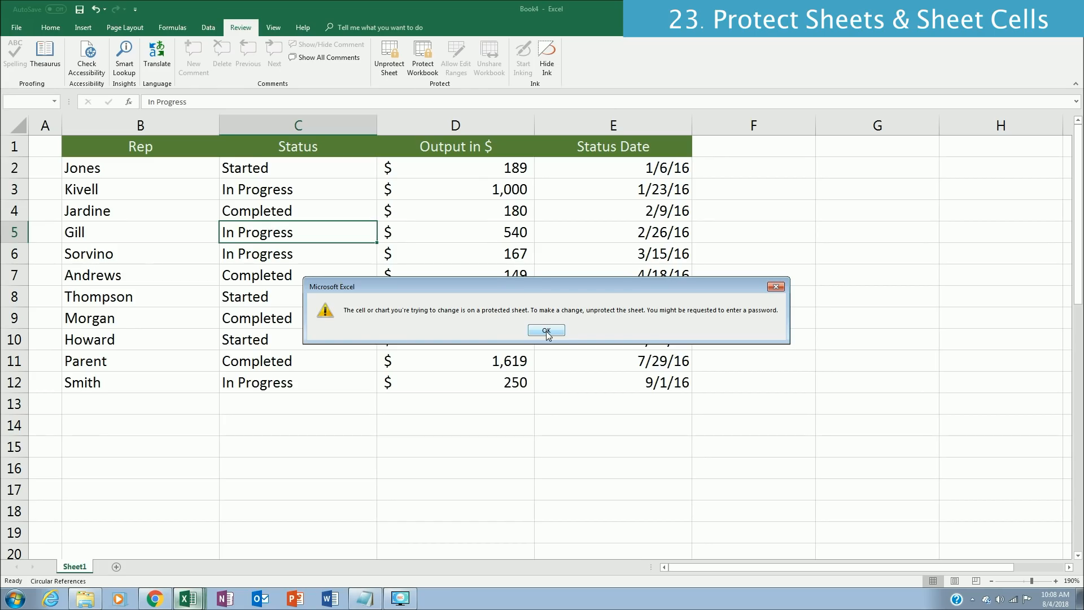
click(547, 331)
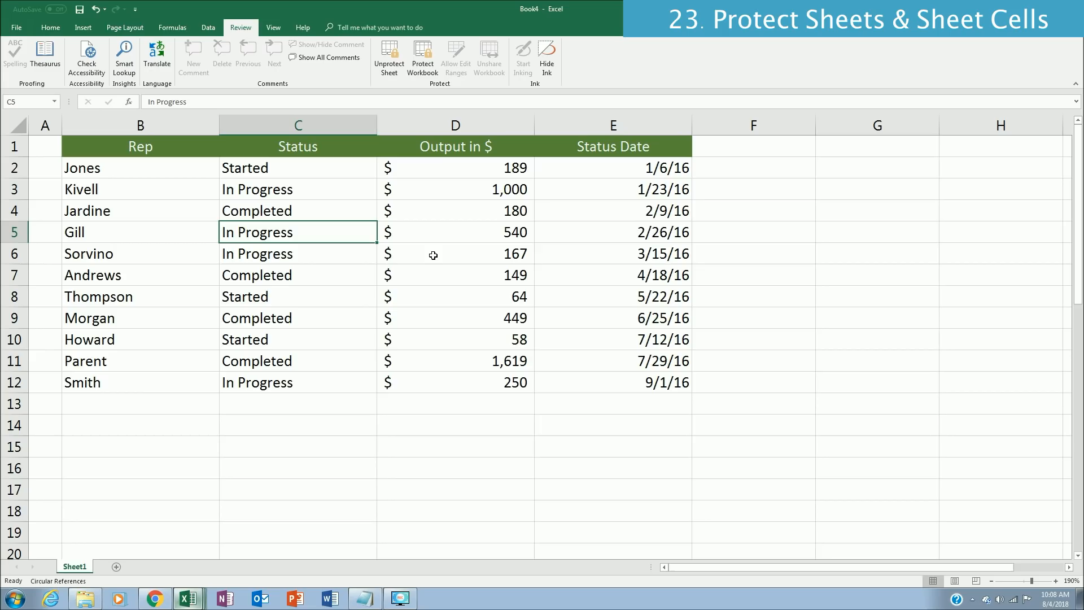
click(326, 248)
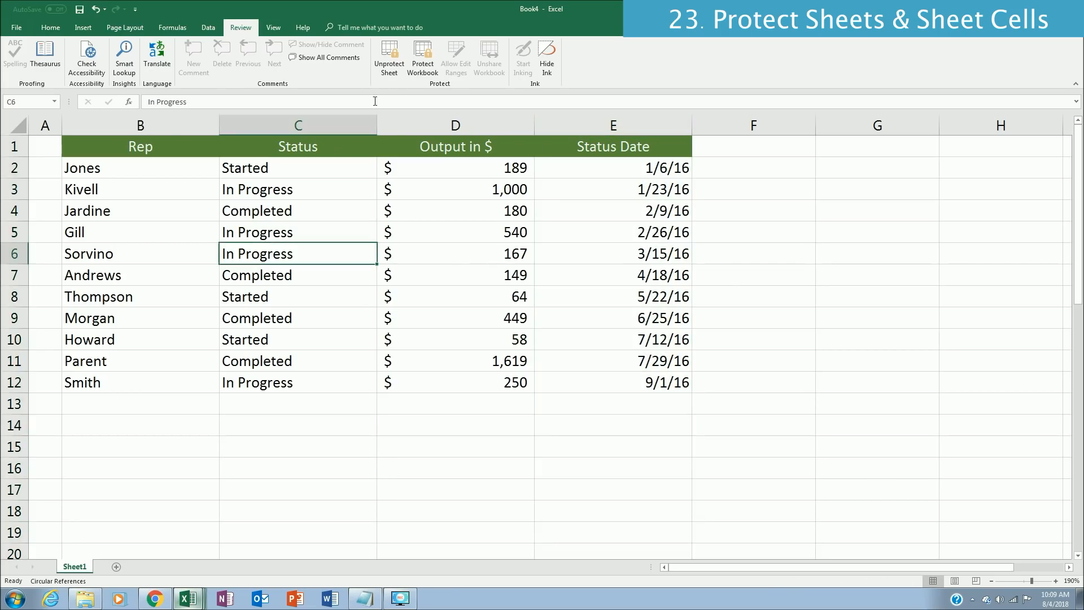
Step: Unprotect the worksheet so its cells can be edited again
click(388, 58)
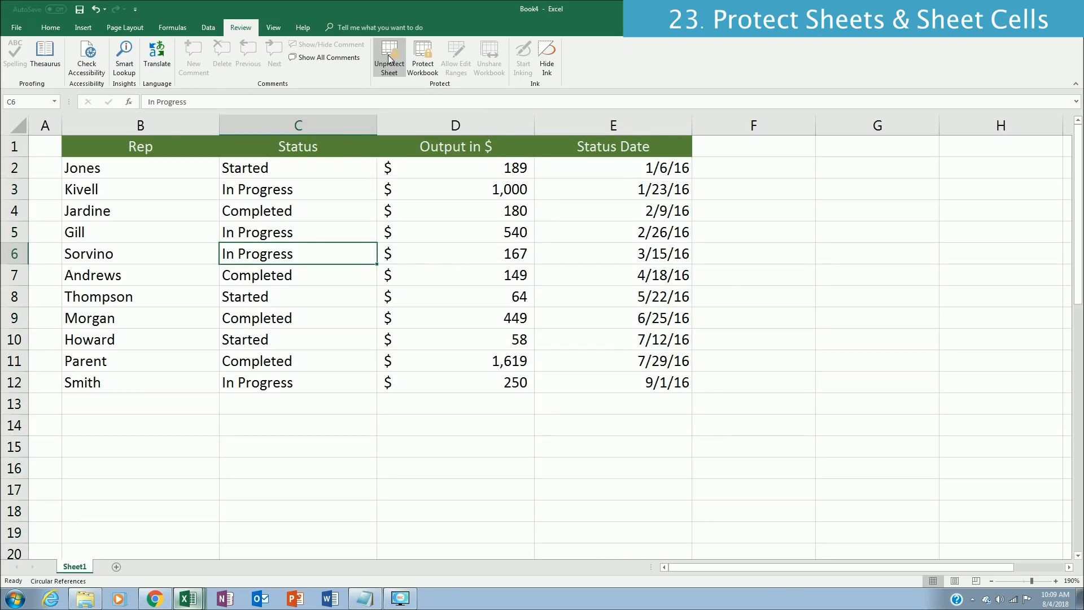
key(Up)
click(694, 249)
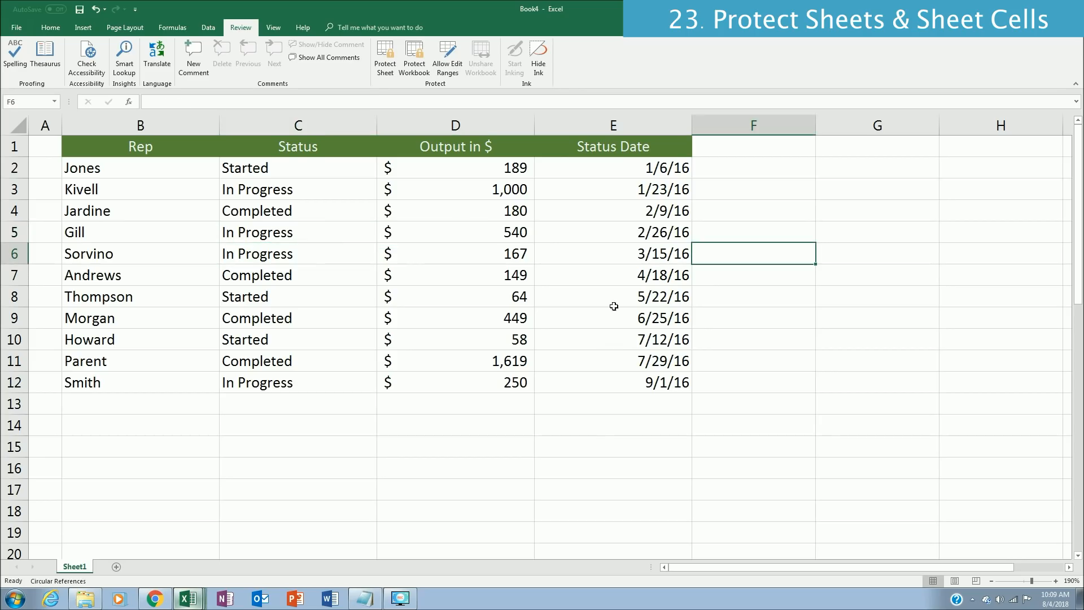
Step: Turn off the Locked protection setting for the Status and Status Date columns, C and E
click(337, 125)
ctrl+click(649, 126)
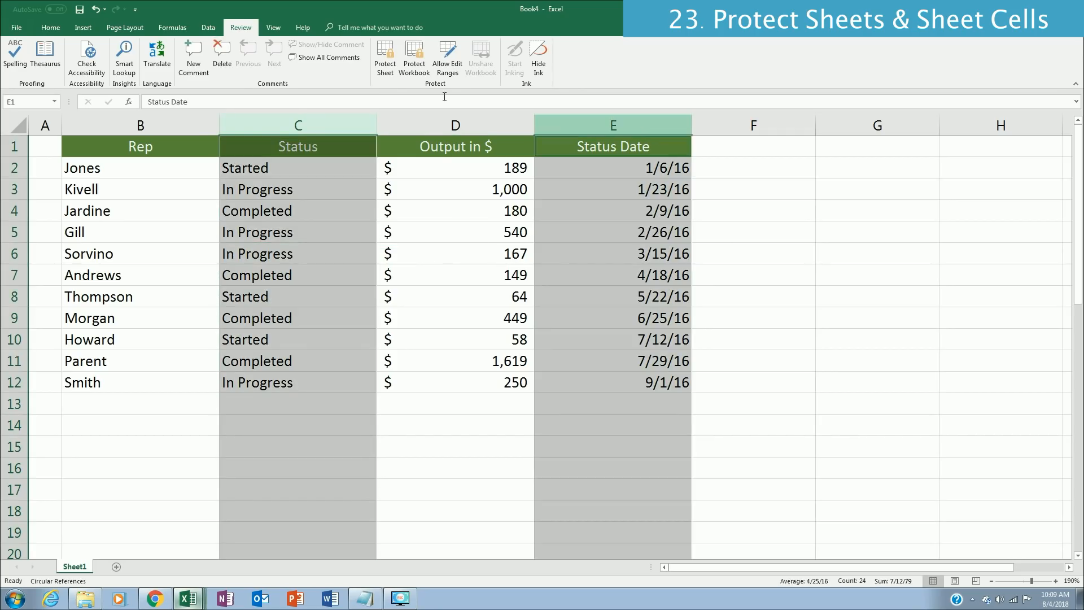
click(38, 26)
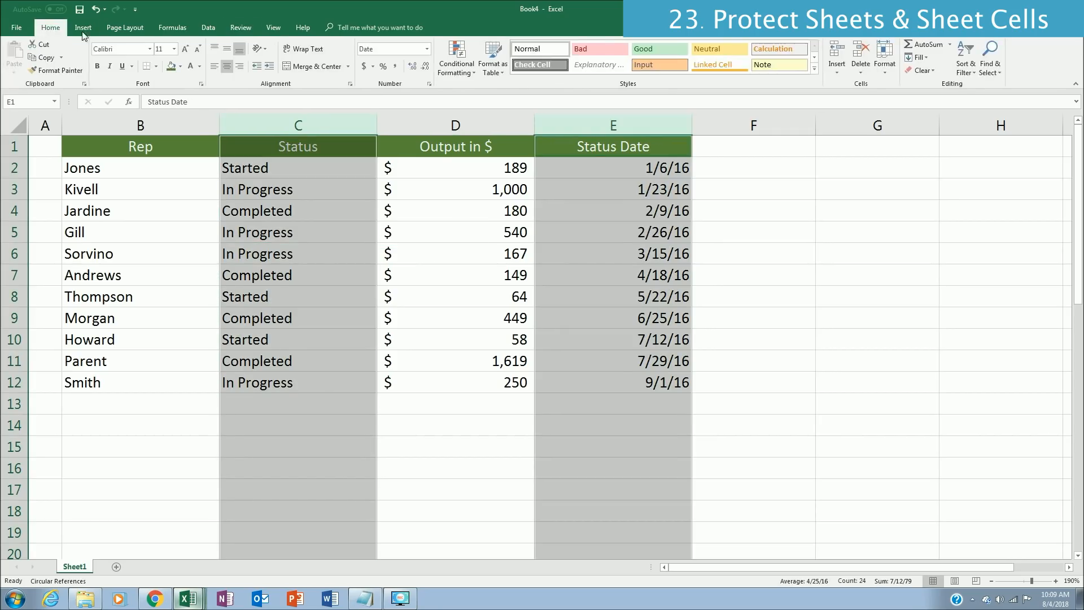
click(429, 84)
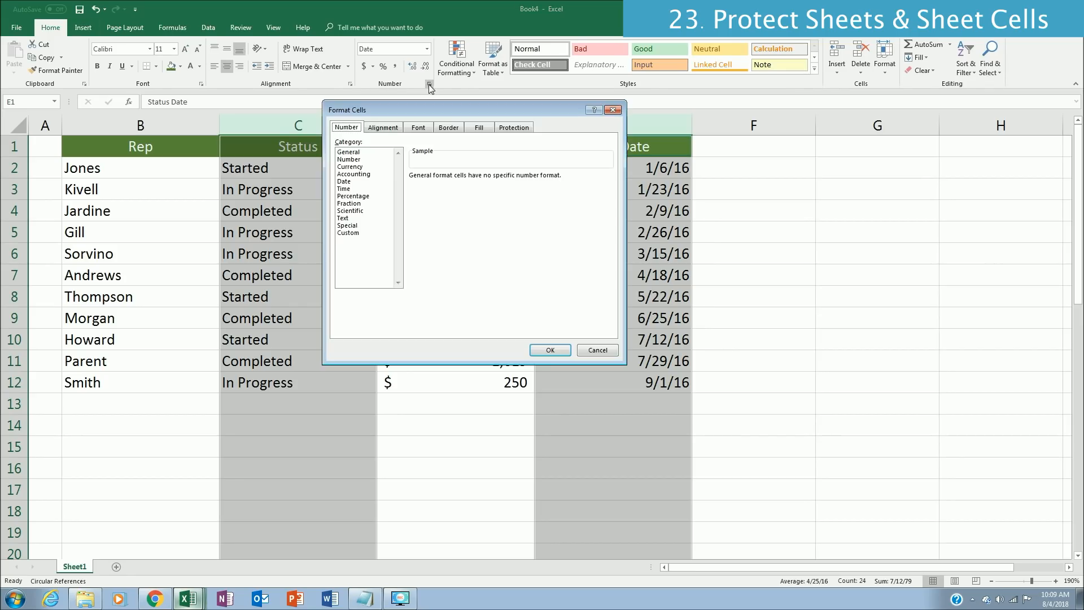
click(518, 129)
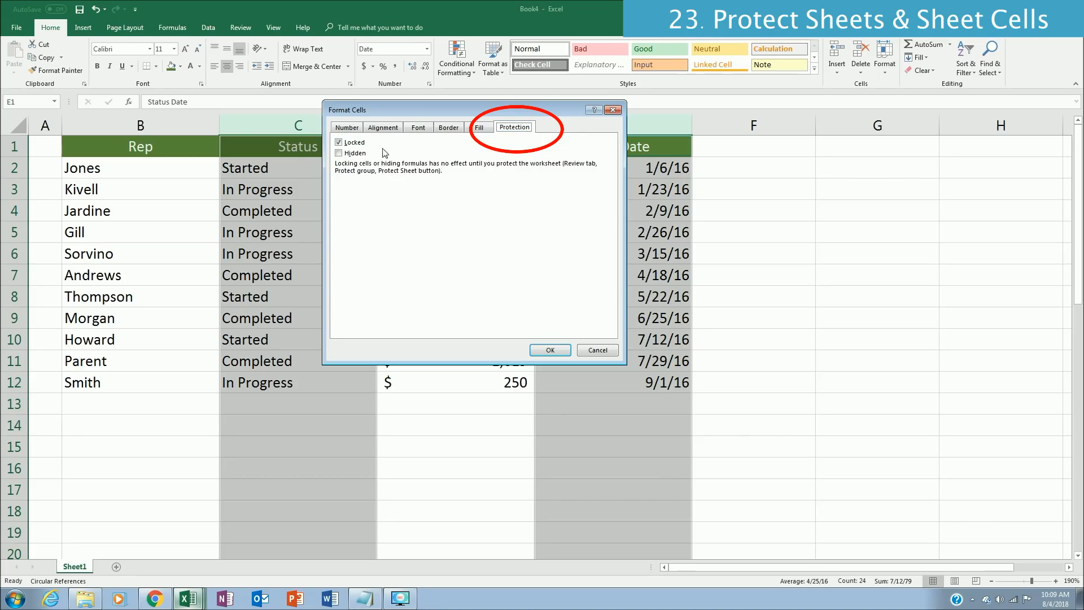
click(339, 143)
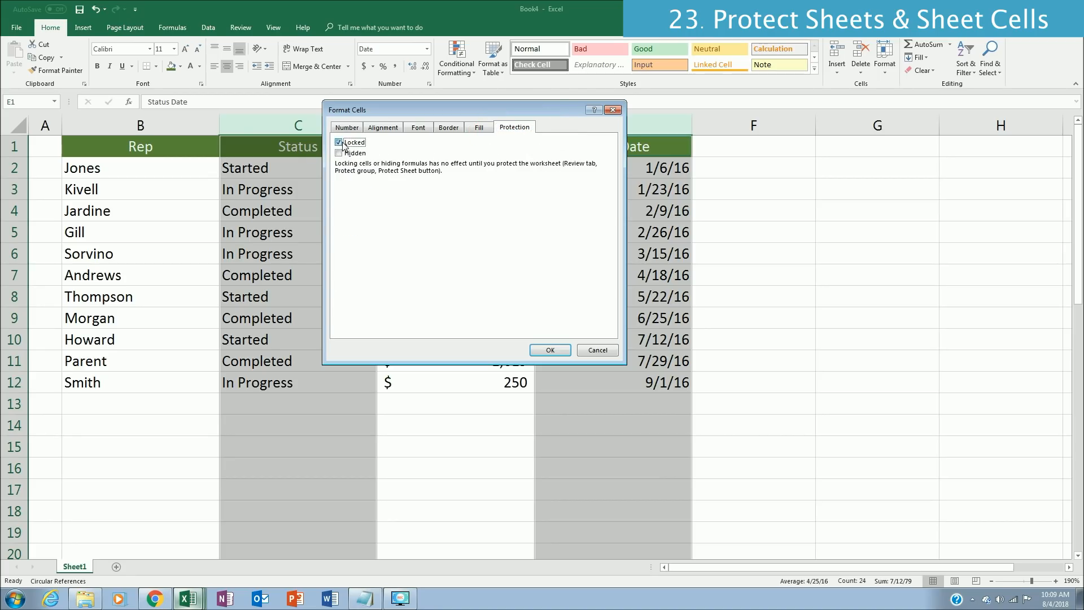
click(554, 350)
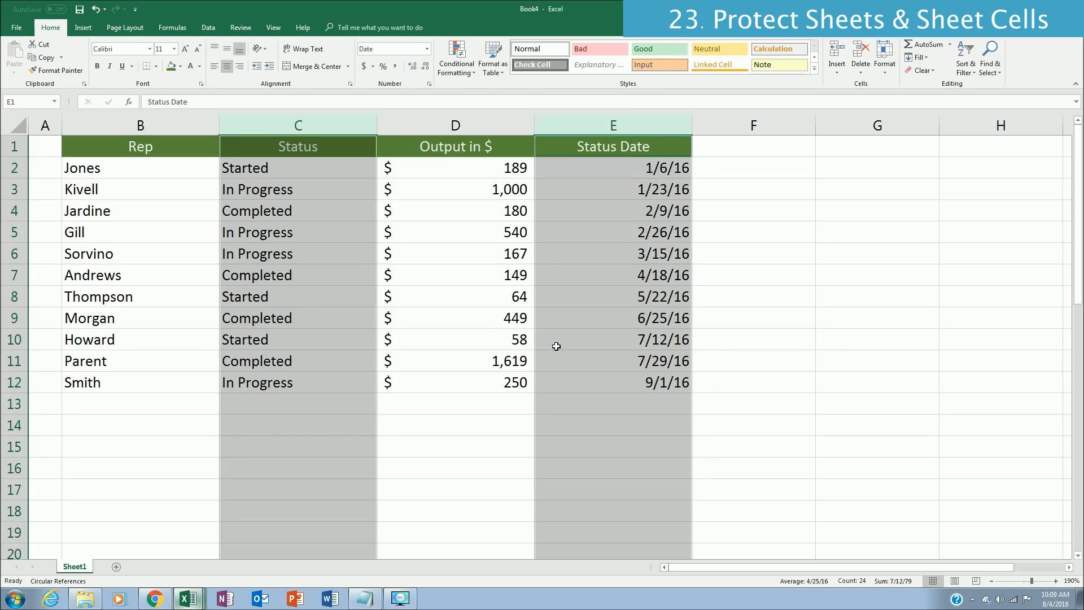
Step: Protect the worksheet with a password, entering and re-entering the sheet password
click(396, 318)
click(237, 35)
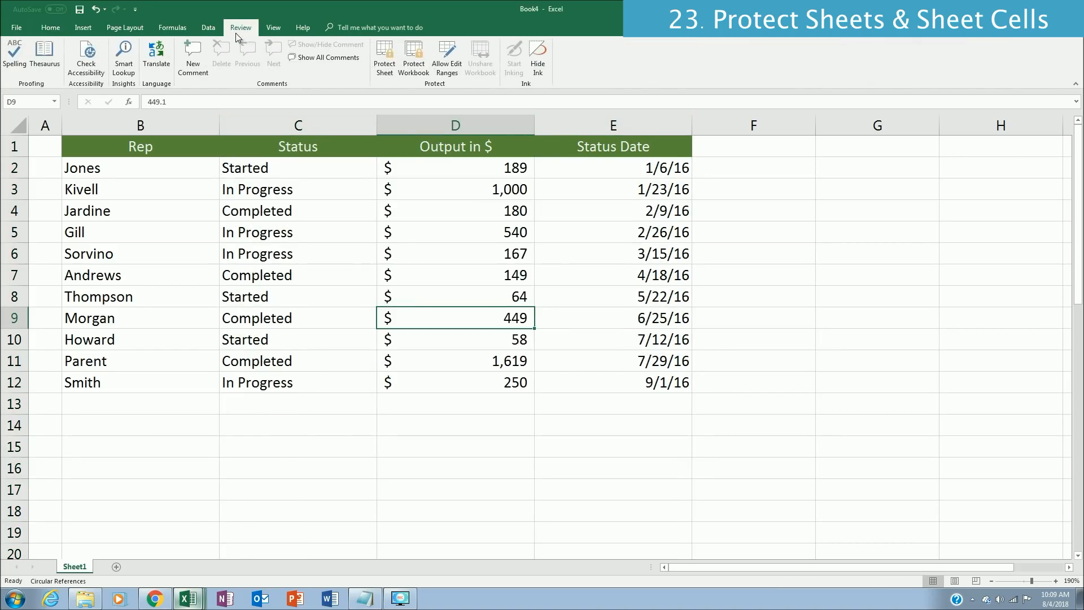
click(385, 60)
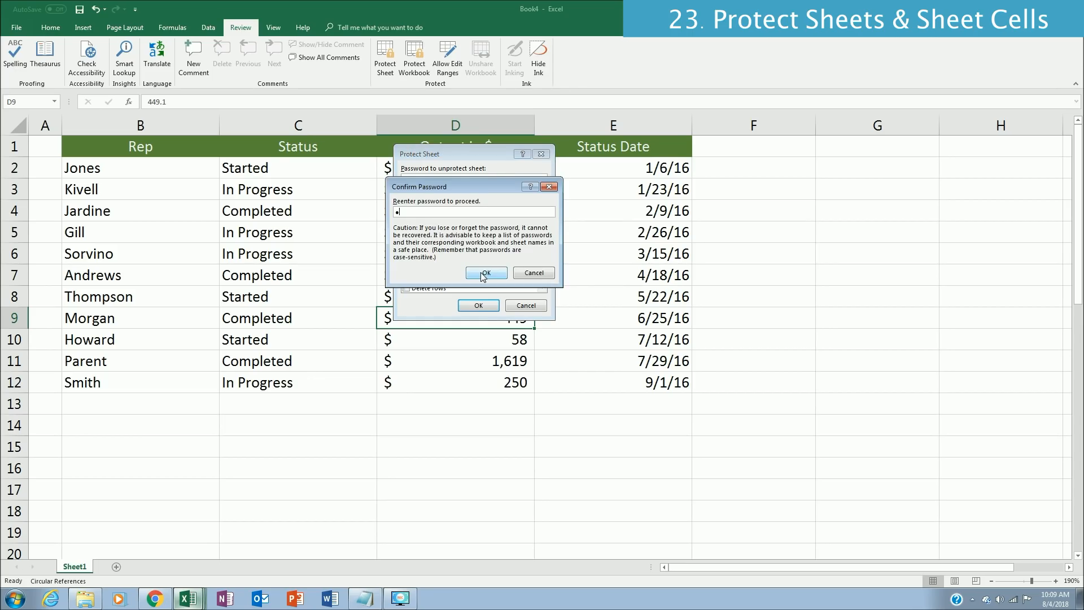
click(483, 273)
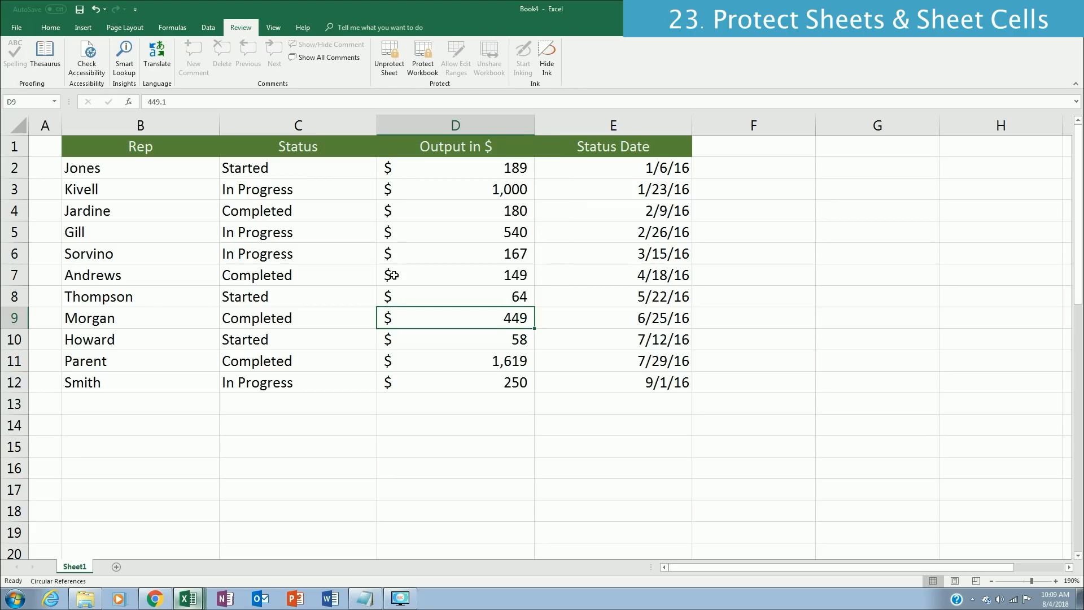
Step: Change the status in C3 to Completed and enter 1/3 as the status date for that row
double_click(117, 179)
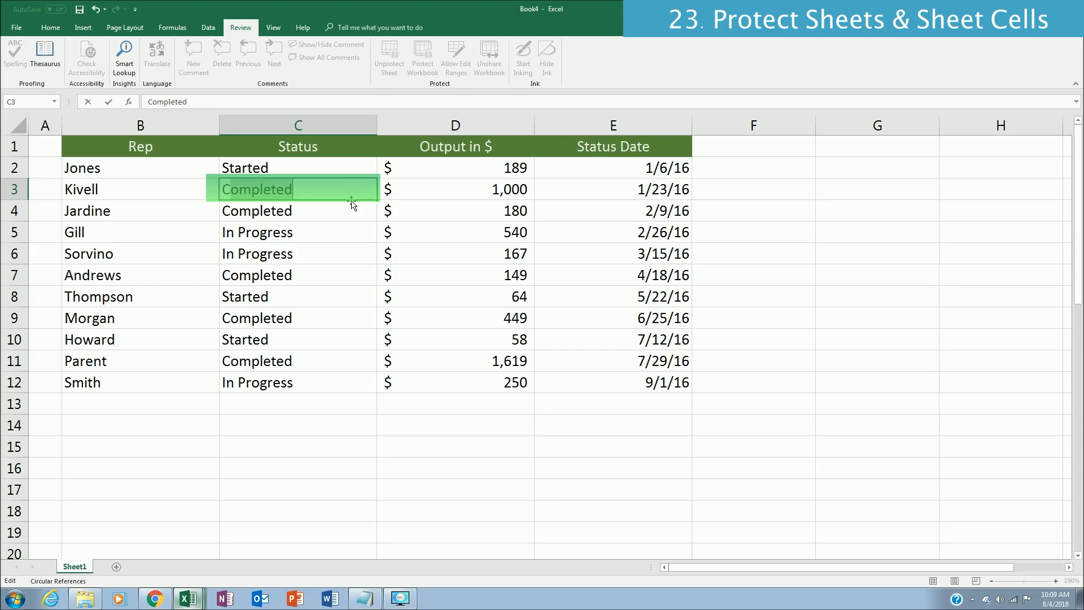
key(Tab)
text(1/3)
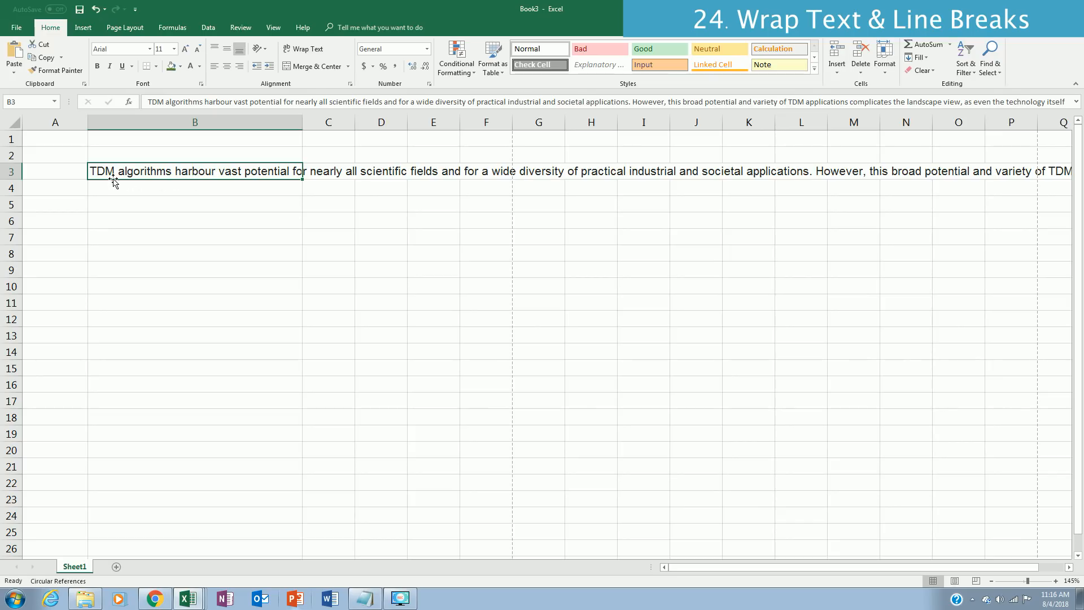
Step: Wrap the text in B3 and insert blank-line breaks before the sentences starting "However" and "Within"
click(303, 55)
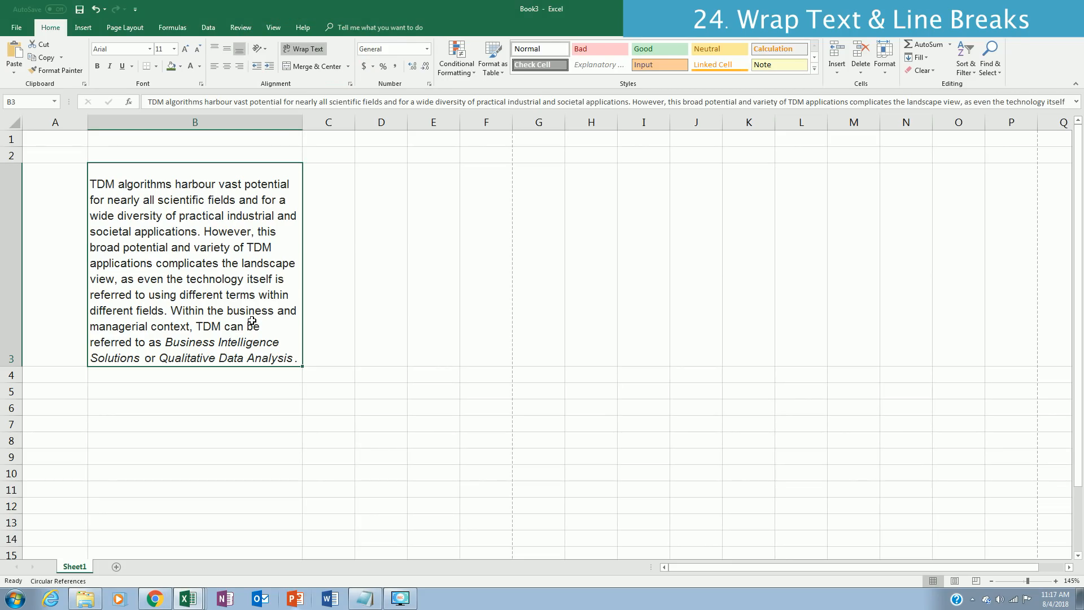
double_click(202, 232)
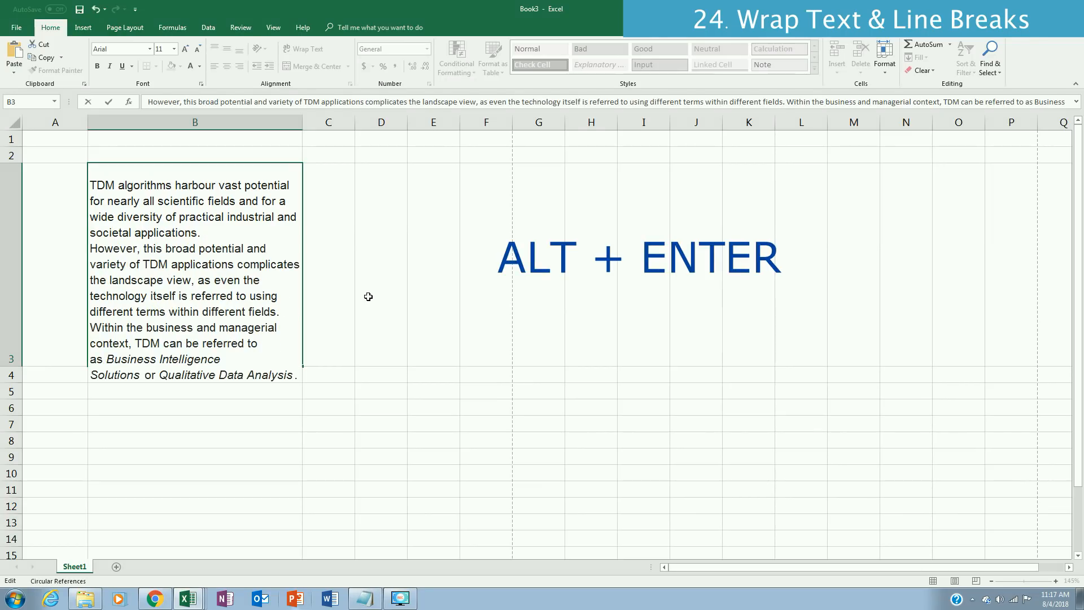
key(alt+Return)
key(Down)
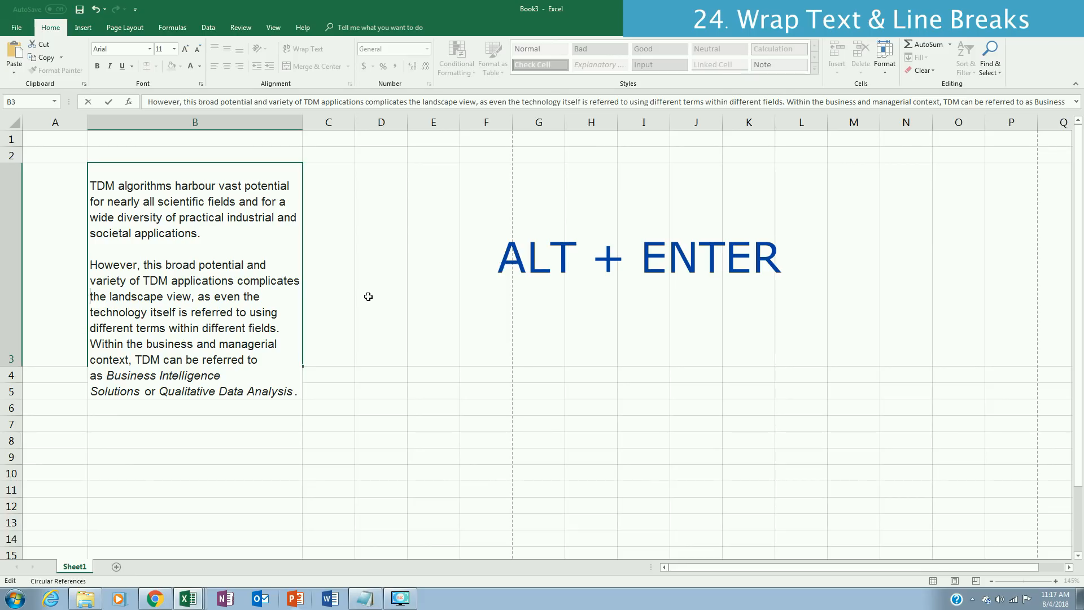
key(Down)
key(alt+Return)
key(alt+Return)
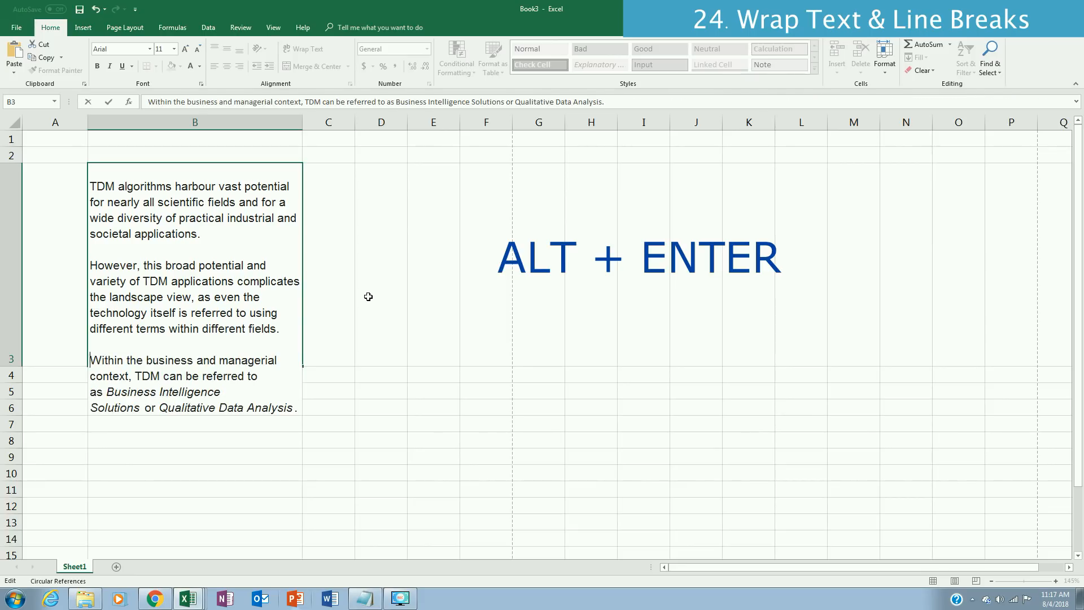
key(Return)
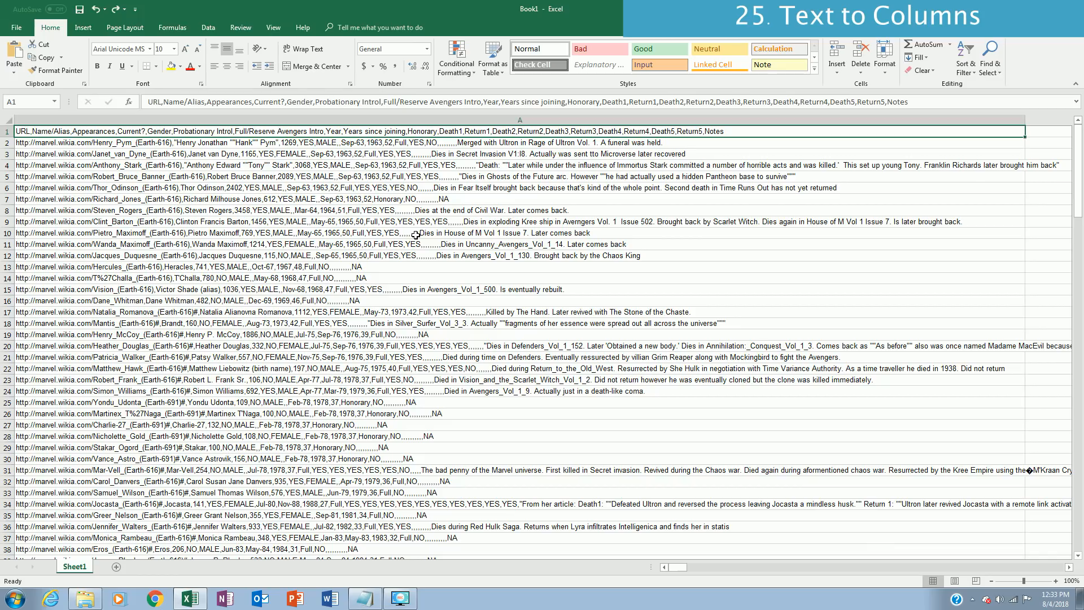
Step: Split the comma-separated text in column A into separate columns using Text to Columns with Delimited data and the Comma delimiter
click(205, 28)
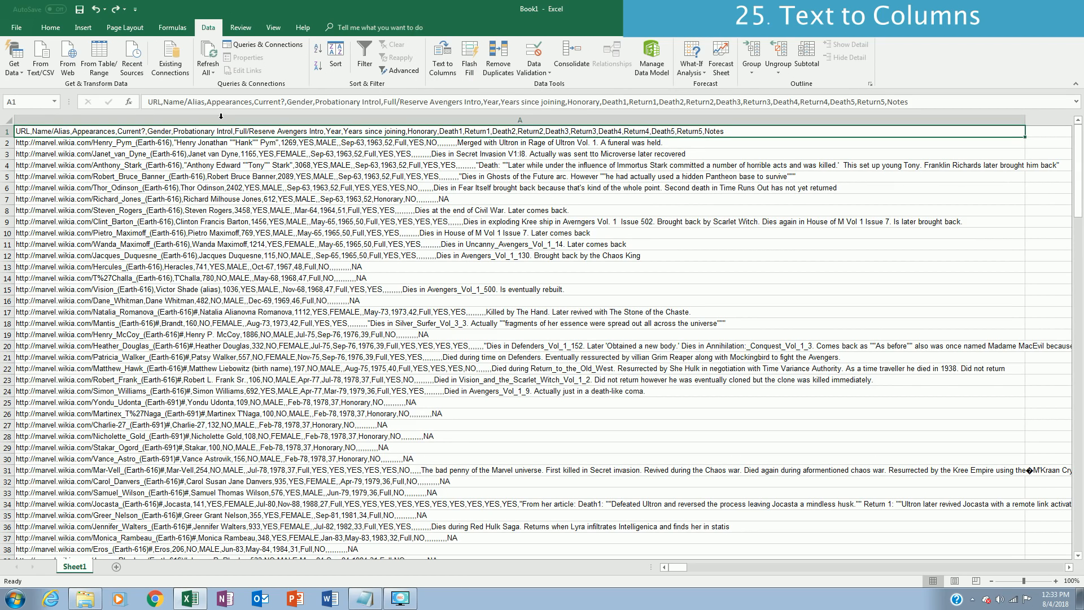
click(382, 118)
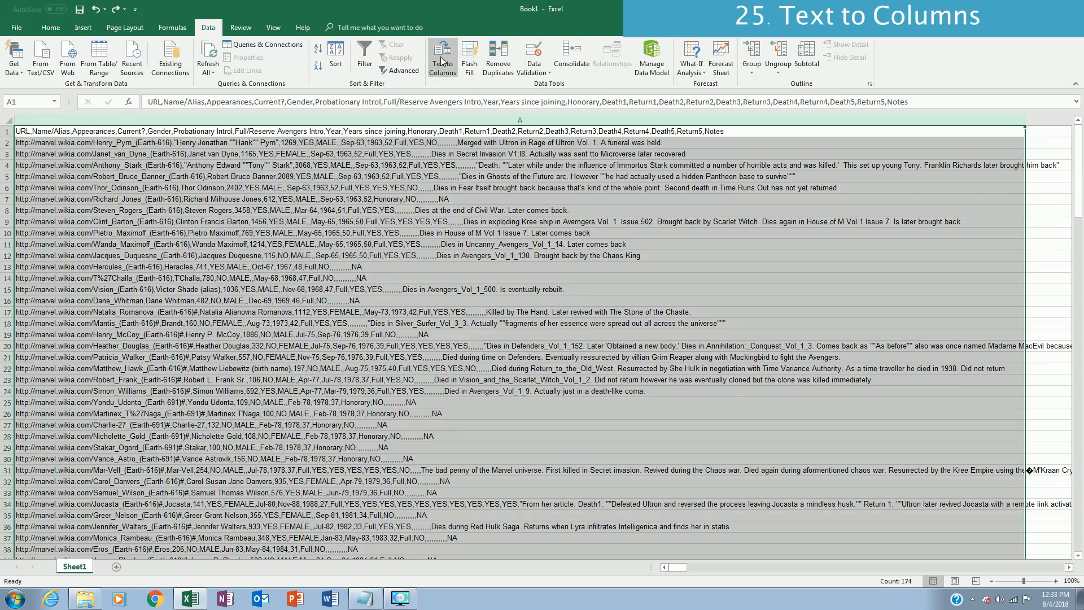
click(443, 62)
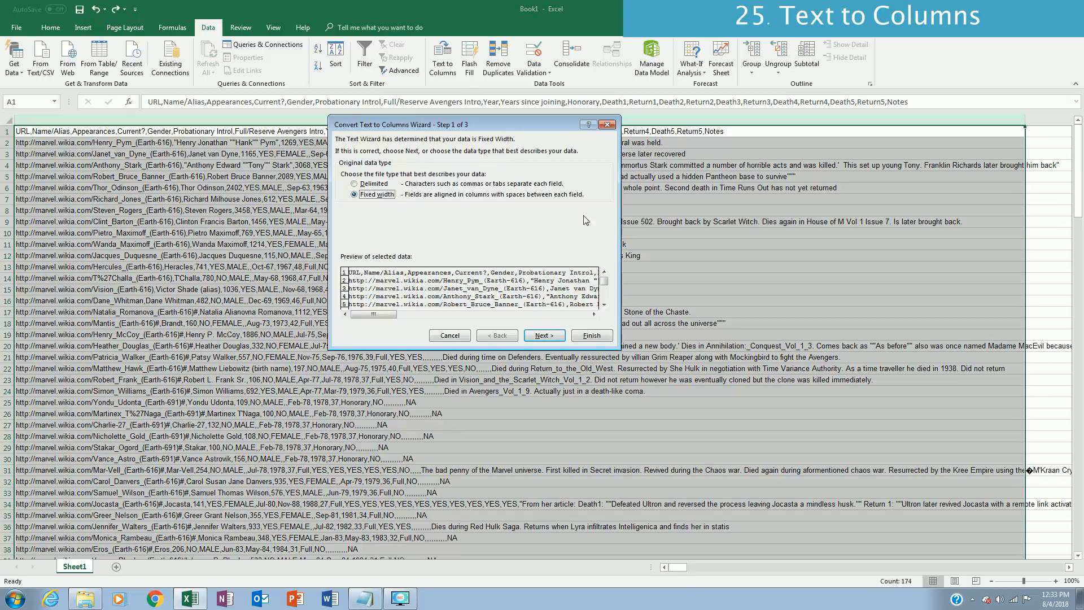
click(354, 184)
click(543, 337)
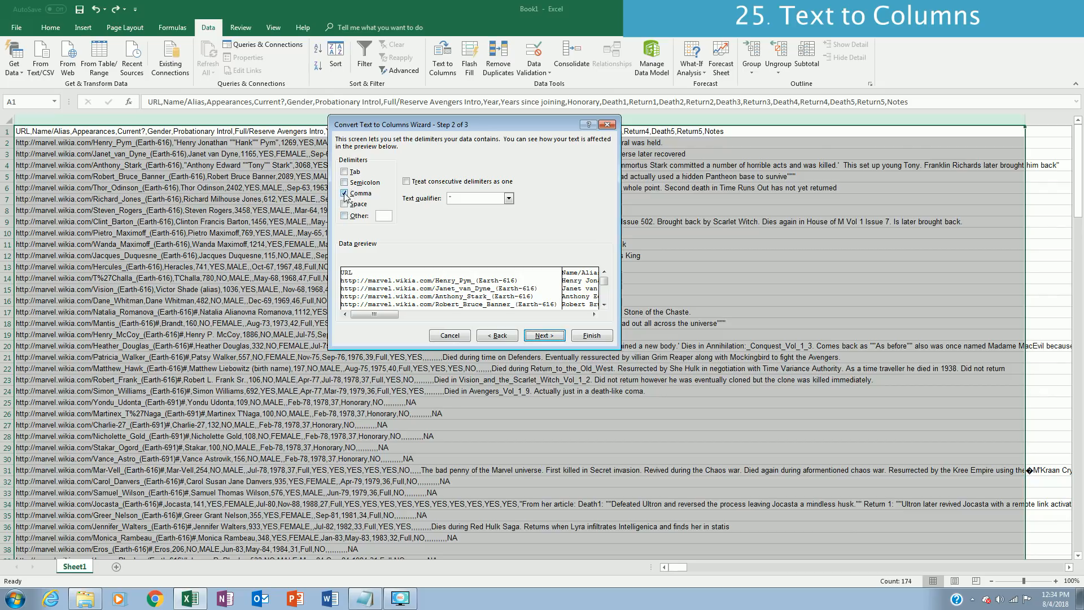
click(557, 338)
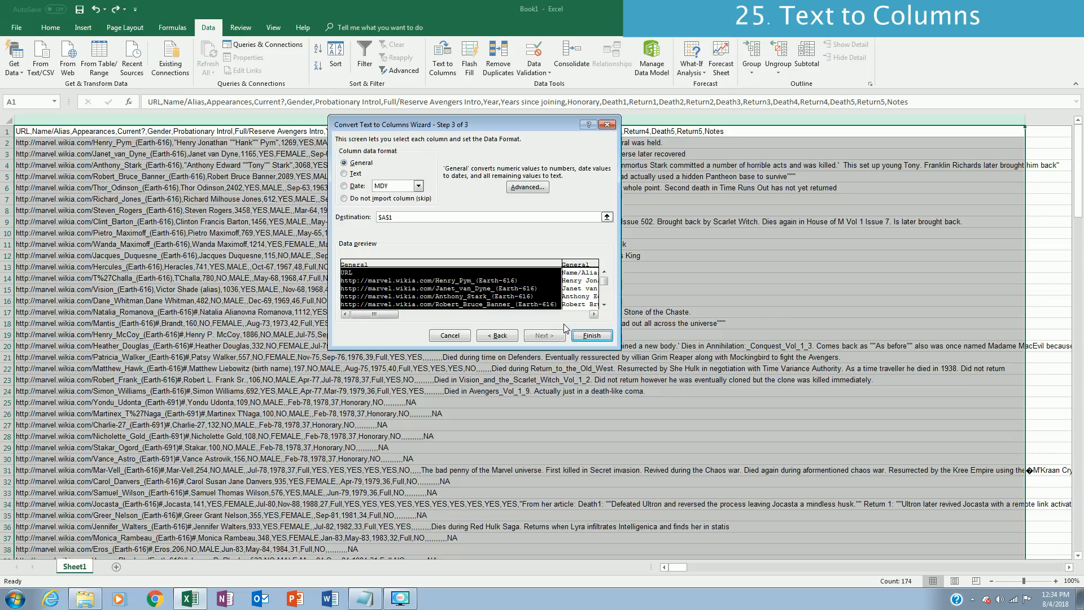
click(576, 315)
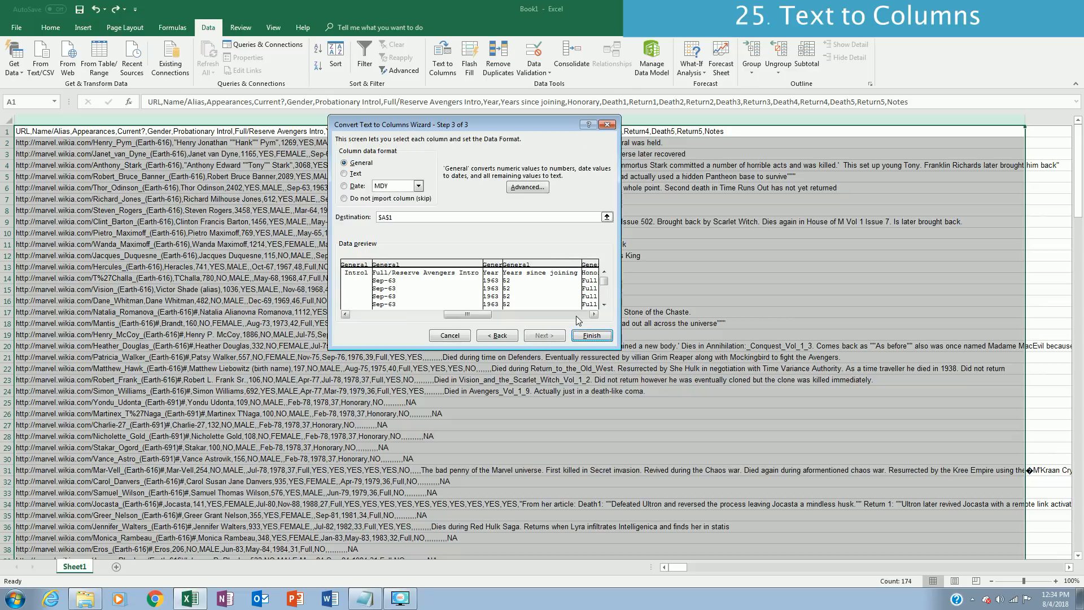
click(577, 316)
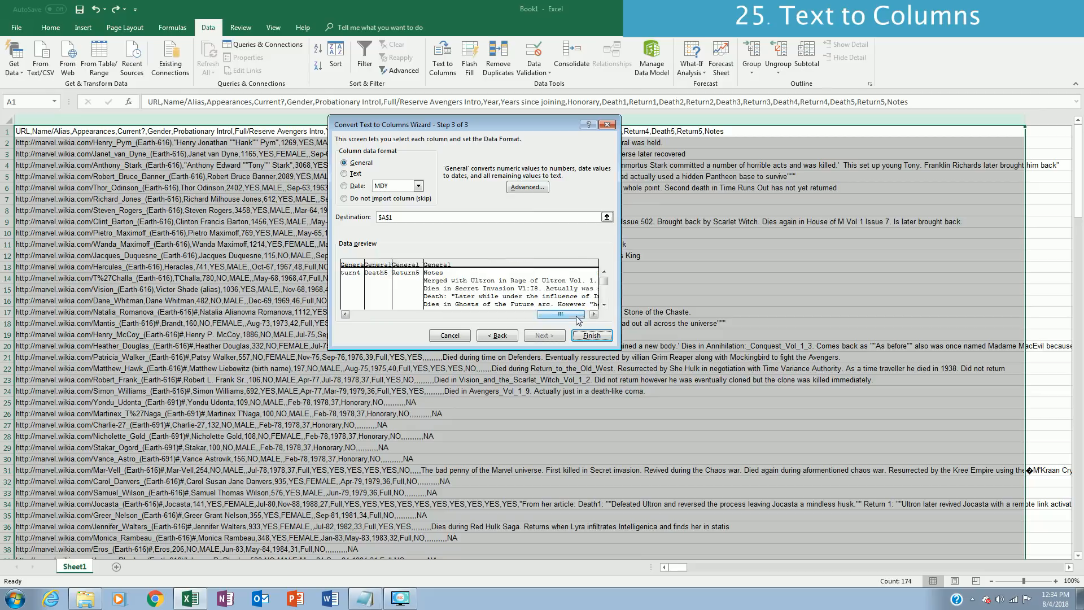
click(599, 339)
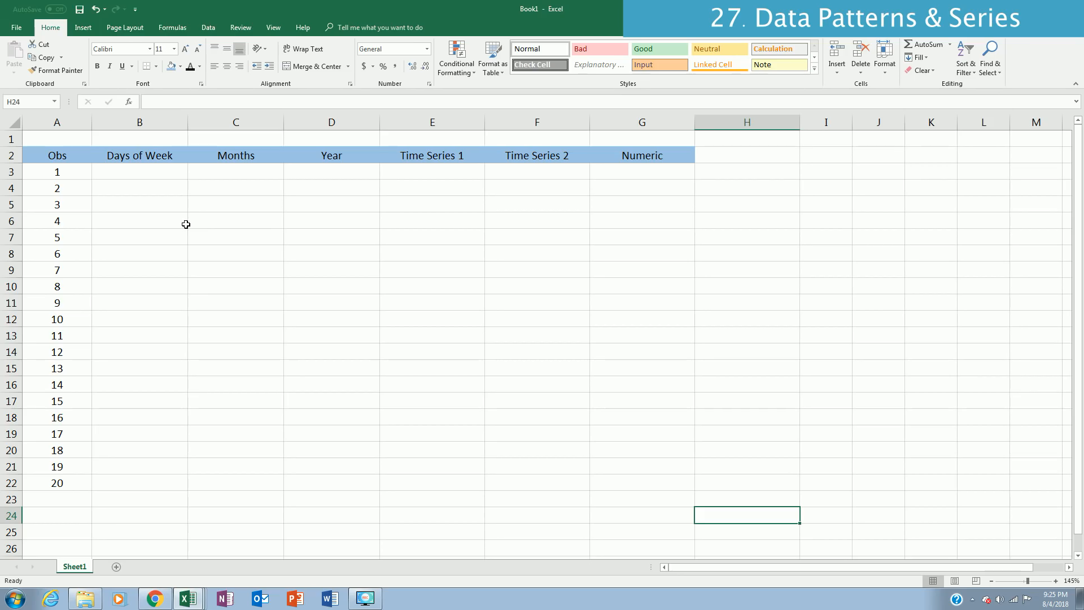
Step: Enter Monday in B3 and fill consecutive days of the week down to B22
click(153, 177)
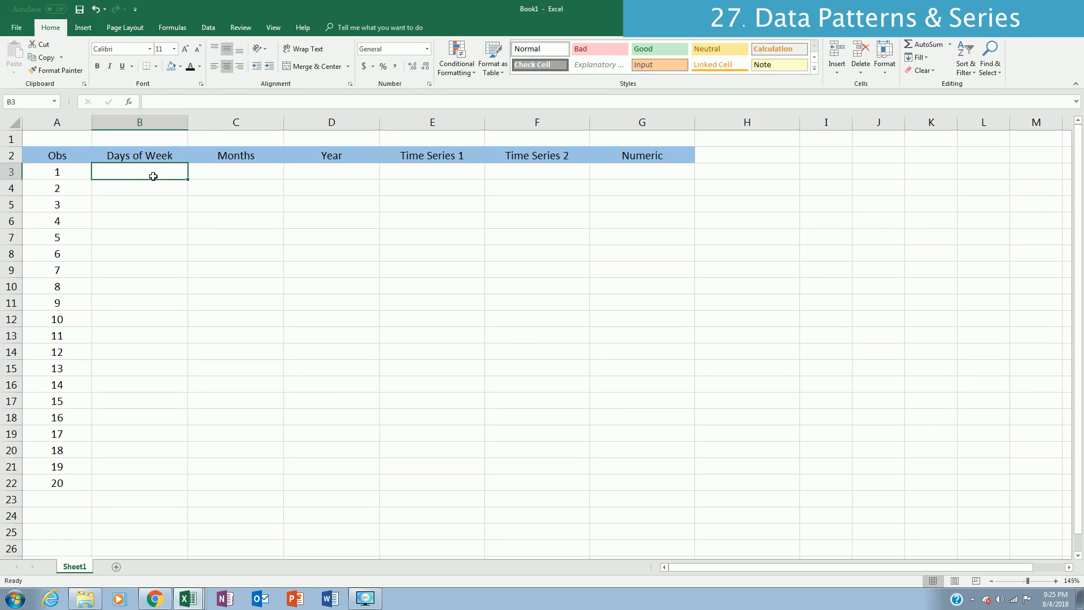
text(Monday)
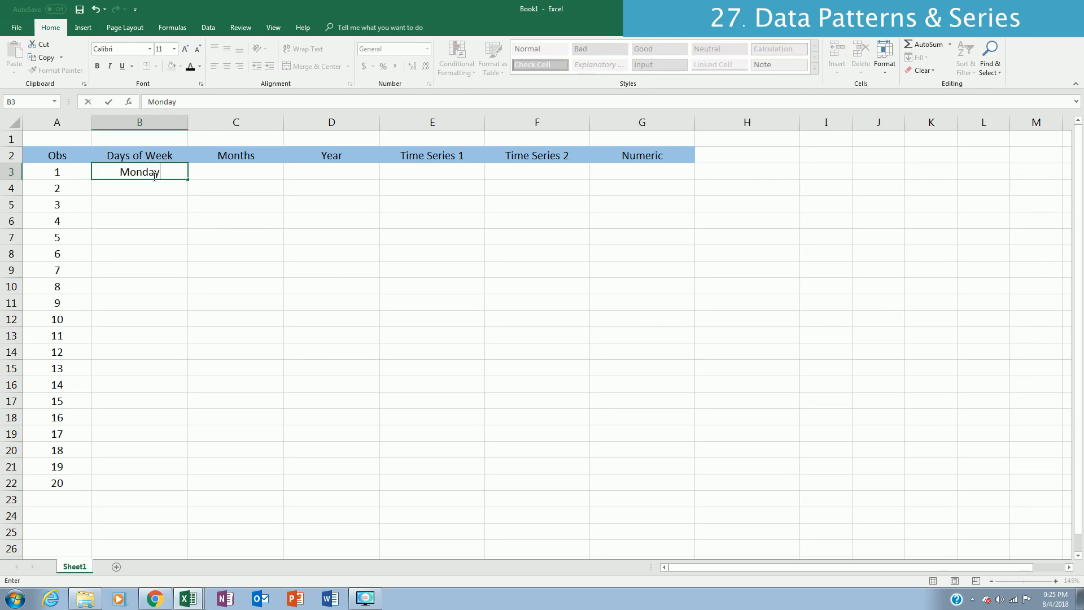
key(Return)
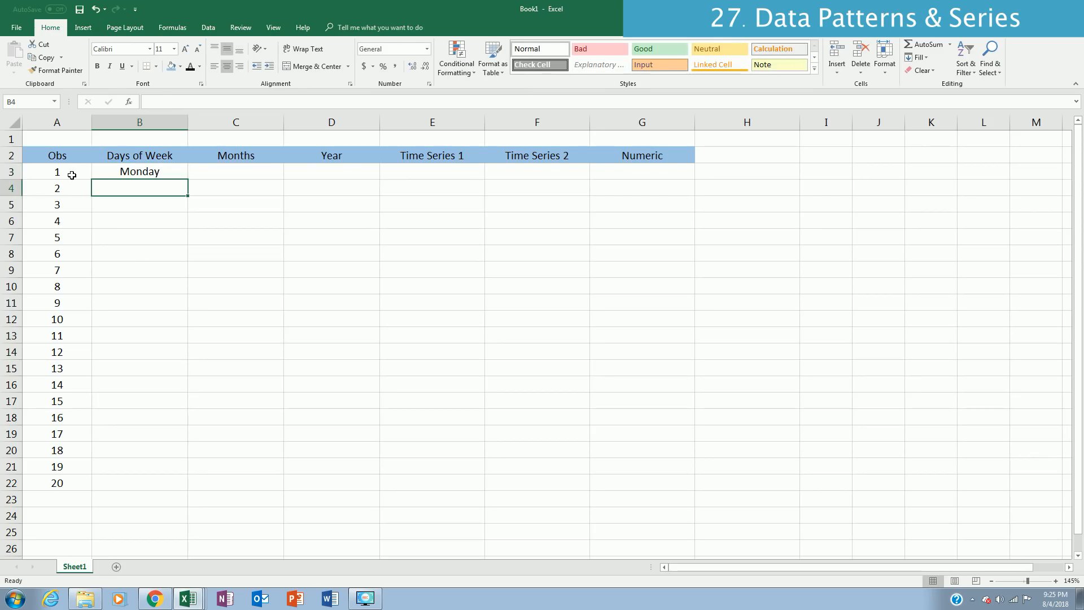
click(169, 172)
double_click(188, 179)
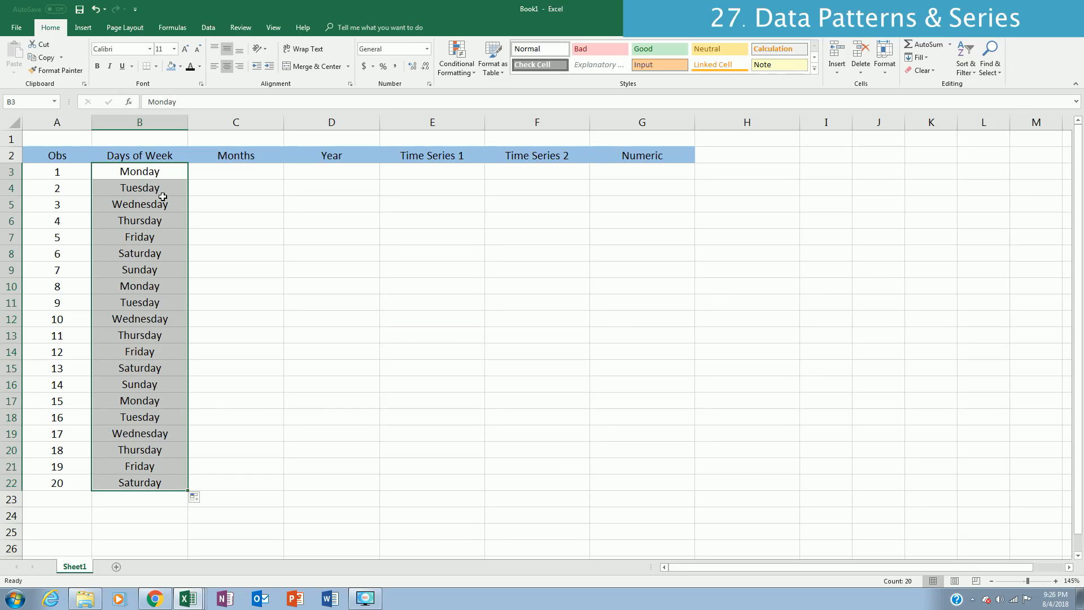
Step: Insert a column before Months and copy the Days of Week header from B2 into C2
right_click(211, 123)
click(236, 205)
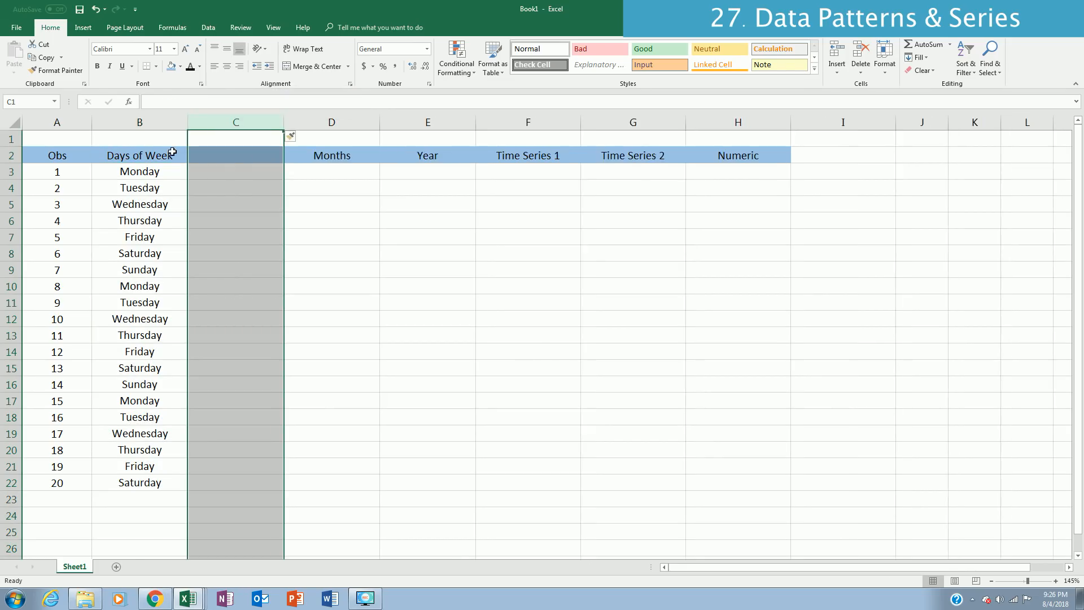
click(172, 151)
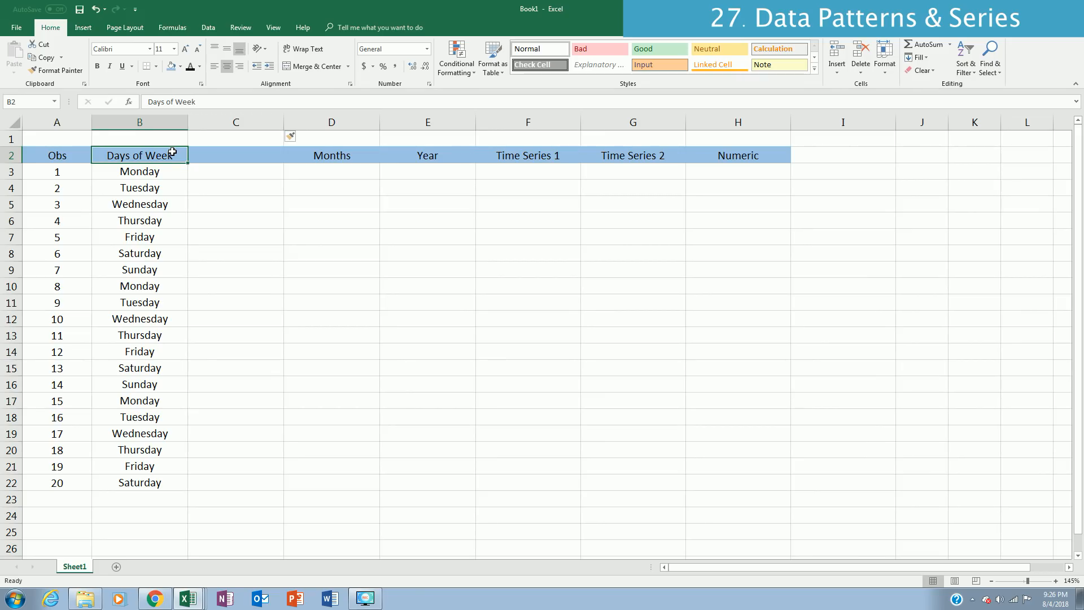
Step: Enter Monday in C3 and Wednesday in C4, and fill the every-other-day pattern down to C22
text(Mo)
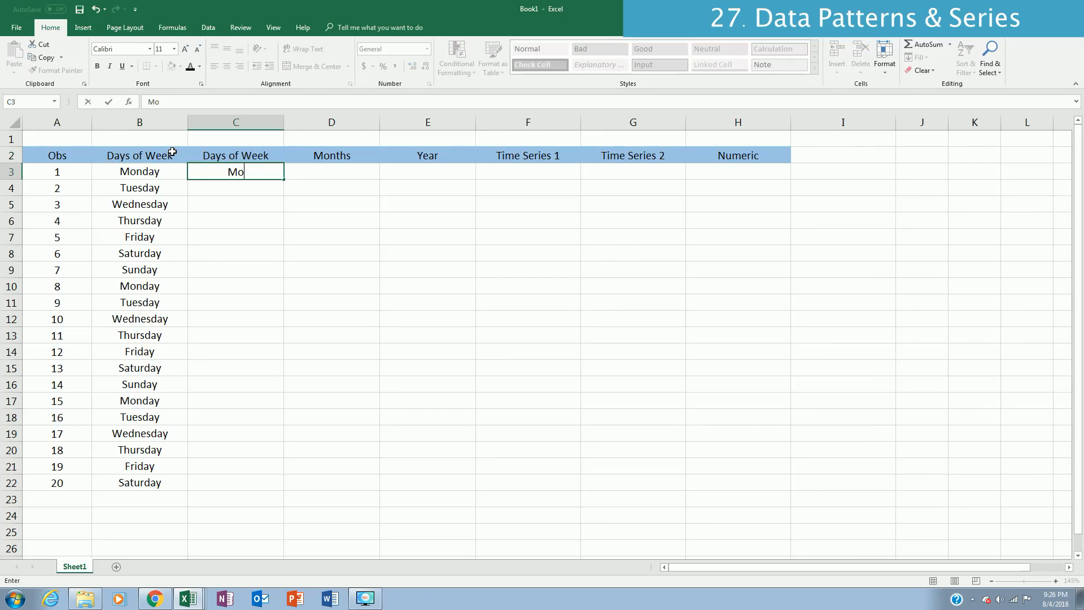
text(nday)
key(Return)
text(W)
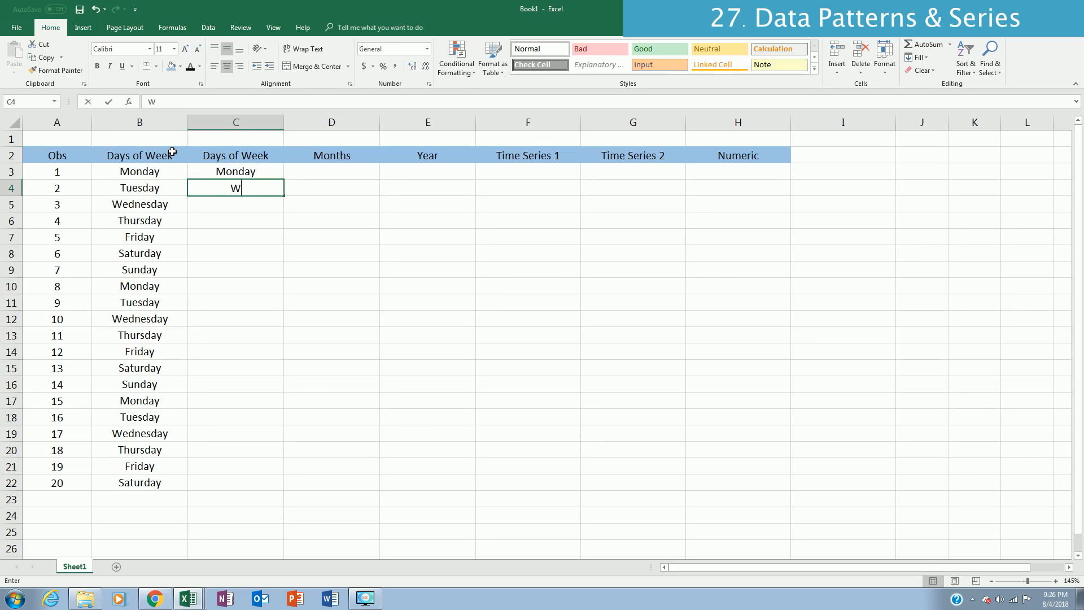
text(ede)
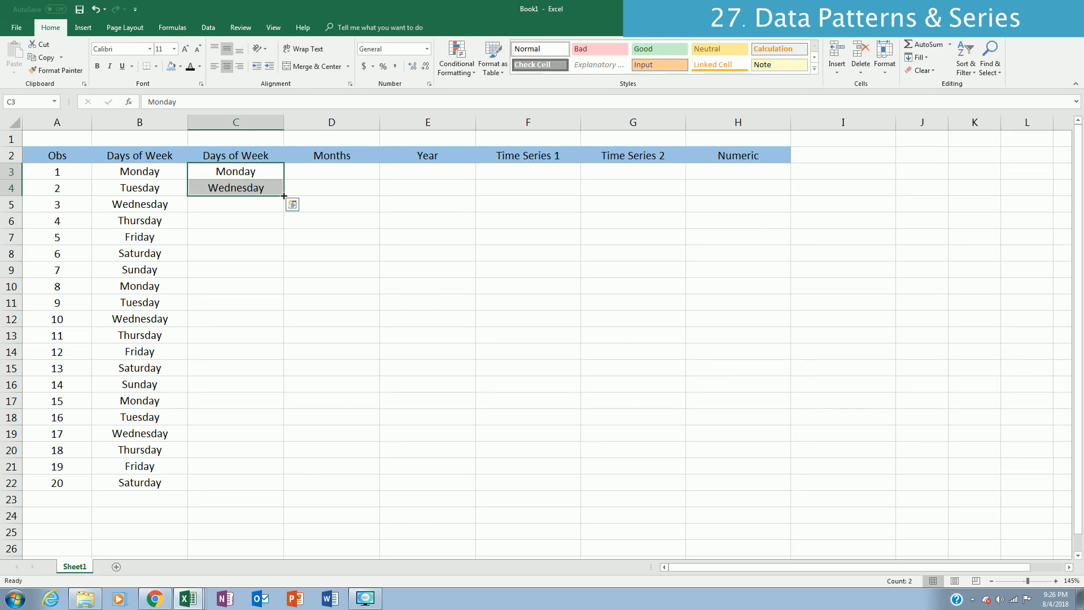
double_click(284, 196)
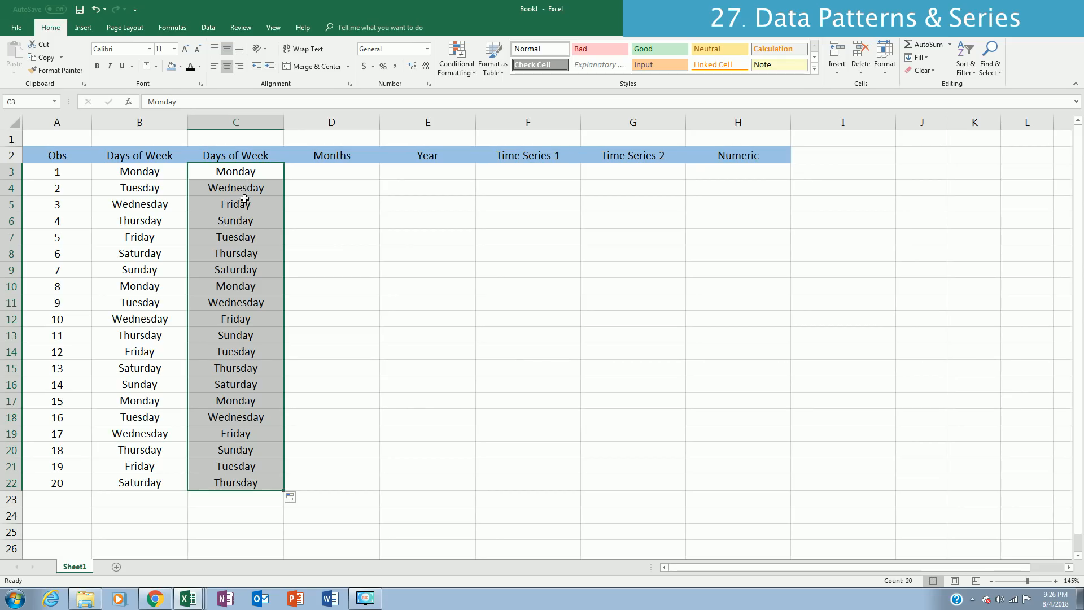
Step: Enter January in D3 and fill consecutive months down to D22
click(317, 171)
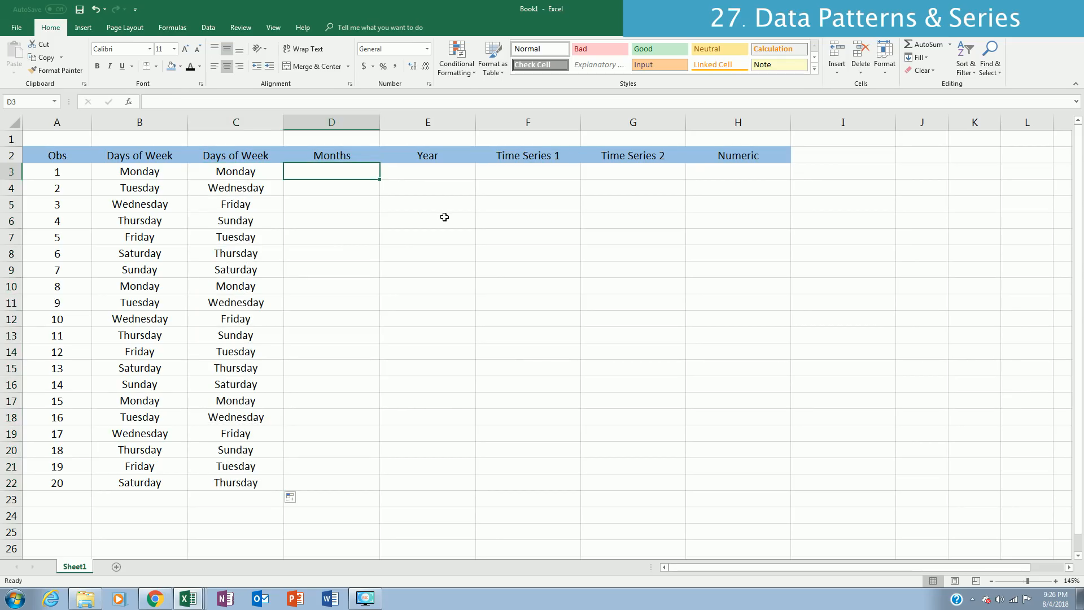
text(January)
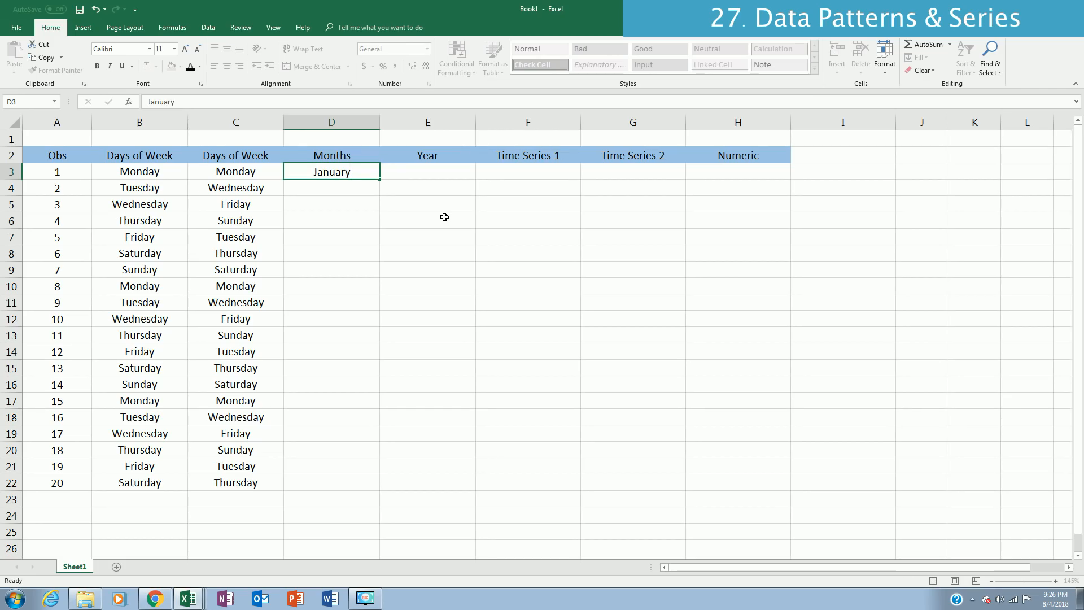
key(ctrl+Return)
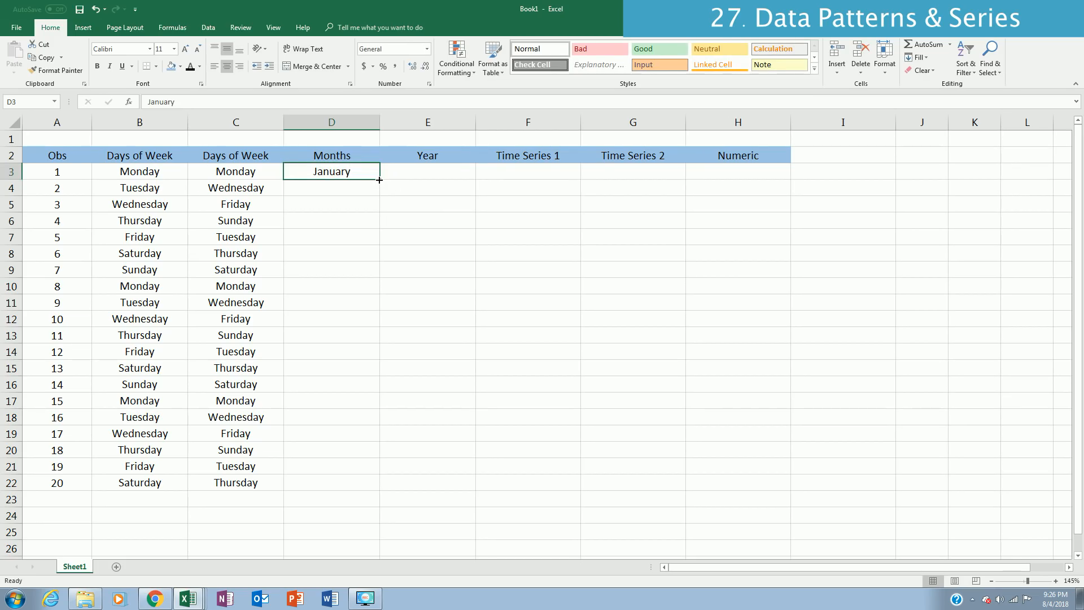
drag(379, 180, 380, 492)
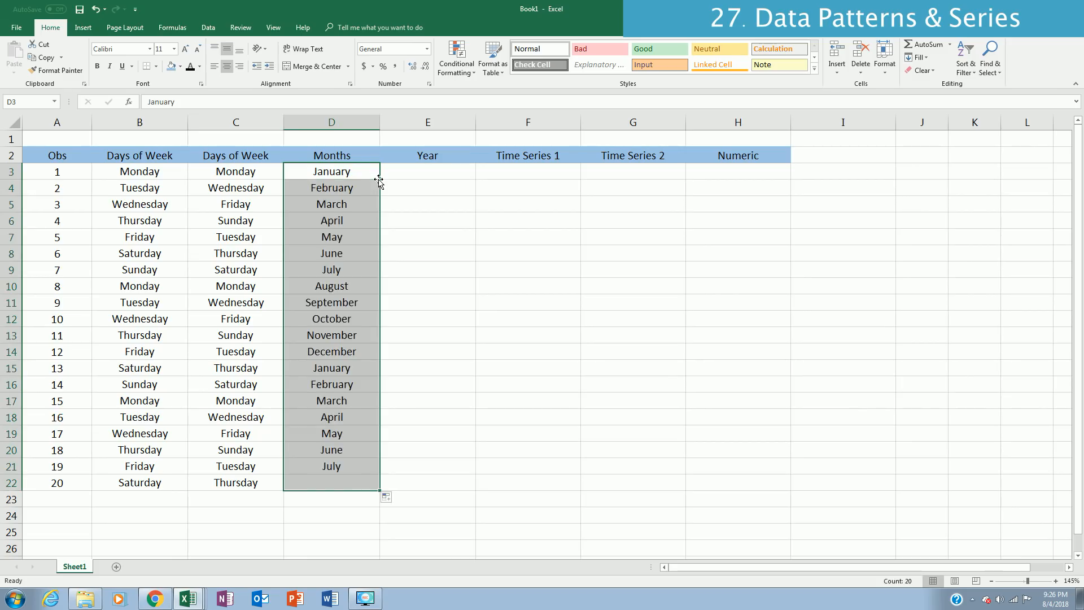
Step: Enter 2001 in E3 and 2002 in E4, and fill the Year series down to E22
click(440, 175)
text(20)
key(Escape)
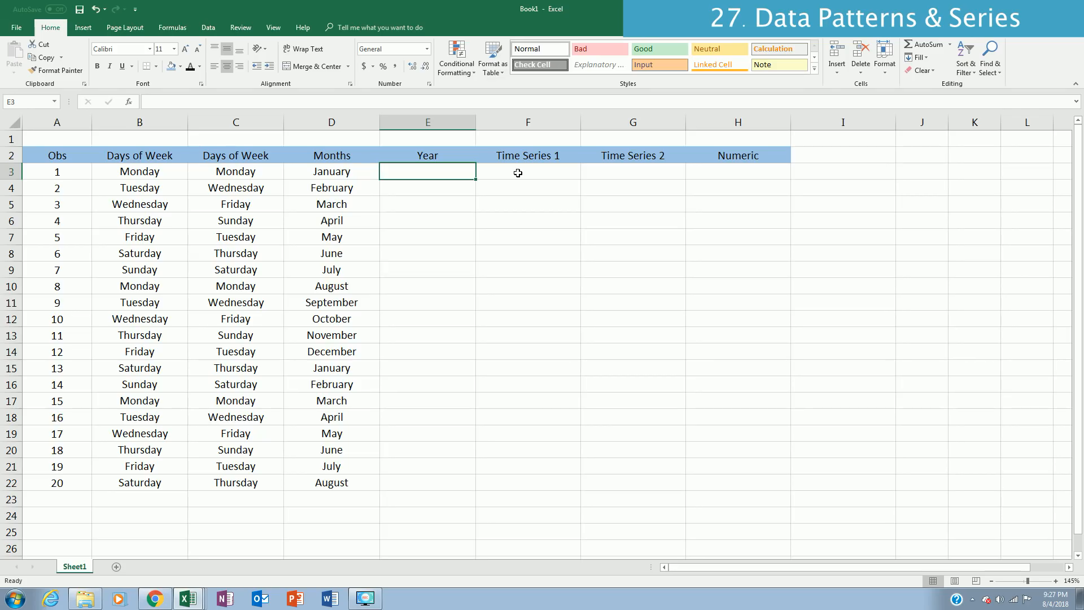
text(2001)
key(Return)
text(2)
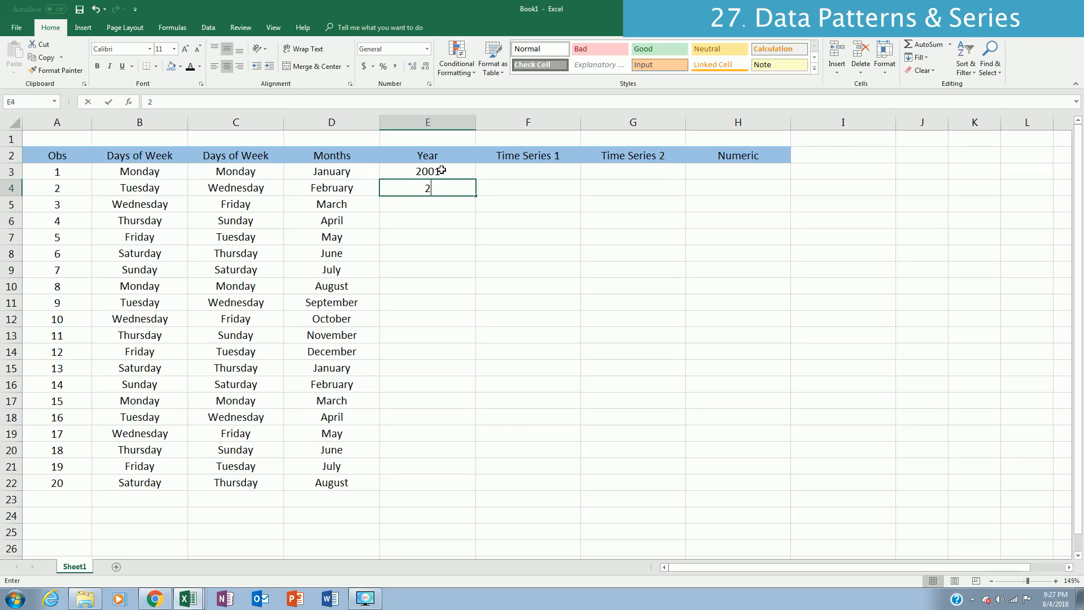
text(002)
shift+click(441, 171)
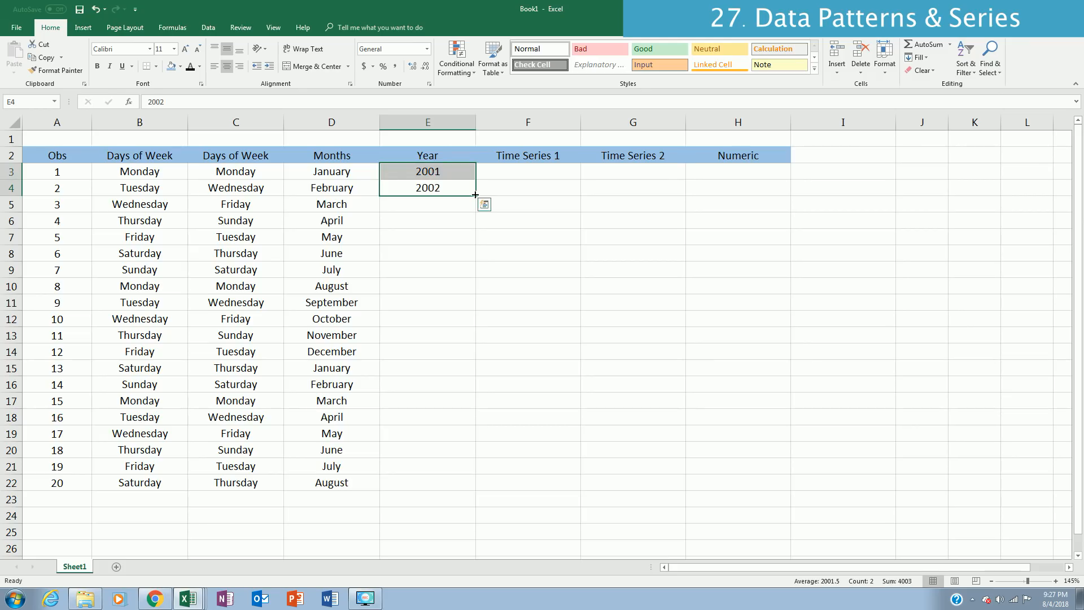
double_click(476, 195)
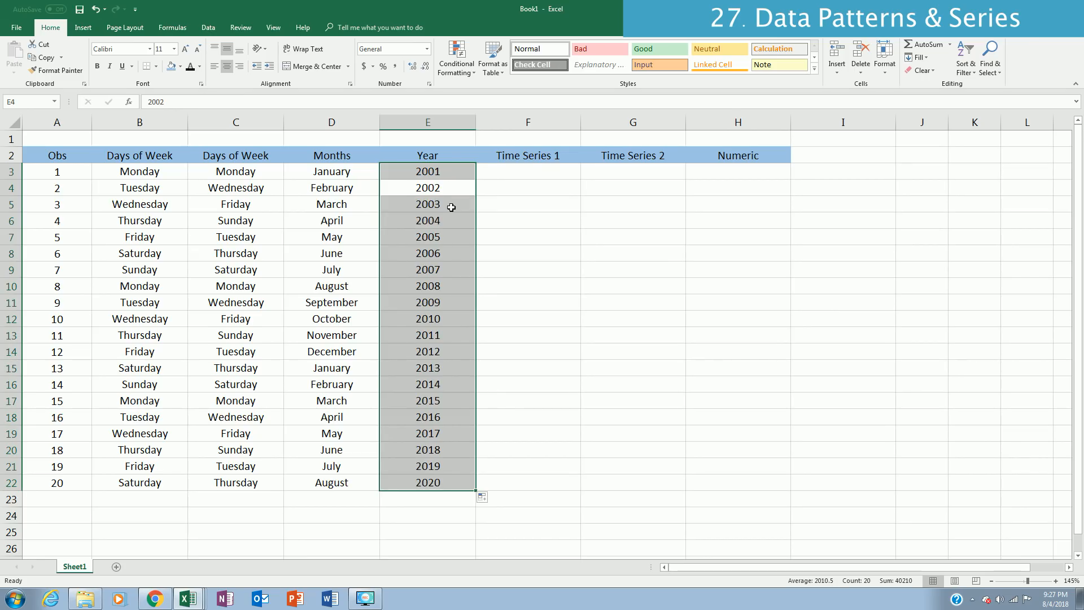
Step: Enter 12 am in F3 and 1 am in F4, and fill the hourly Time Series 1 down to F22
click(525, 173)
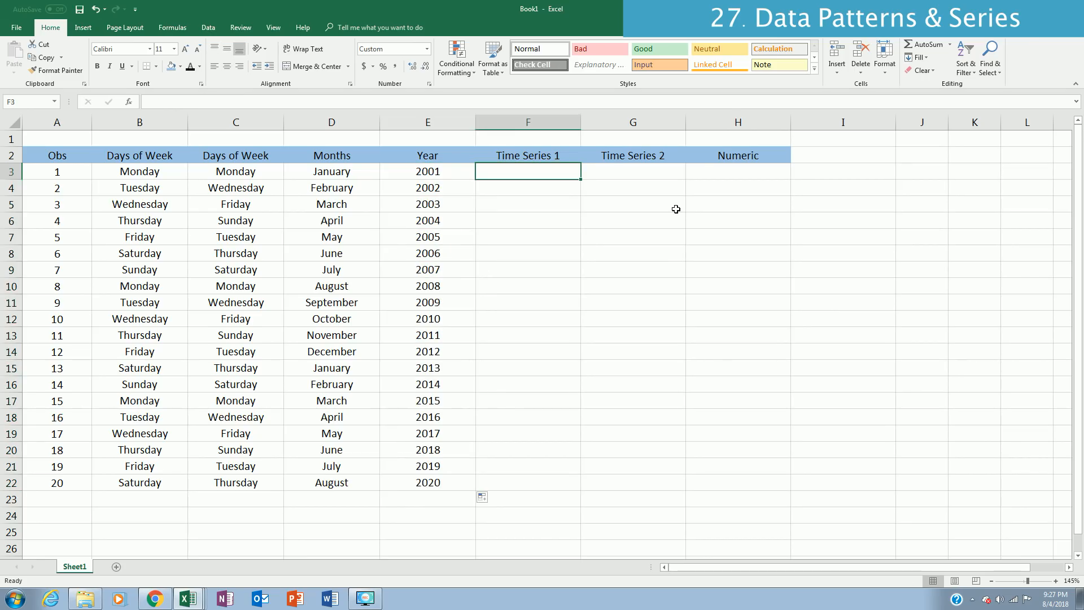
text(12)
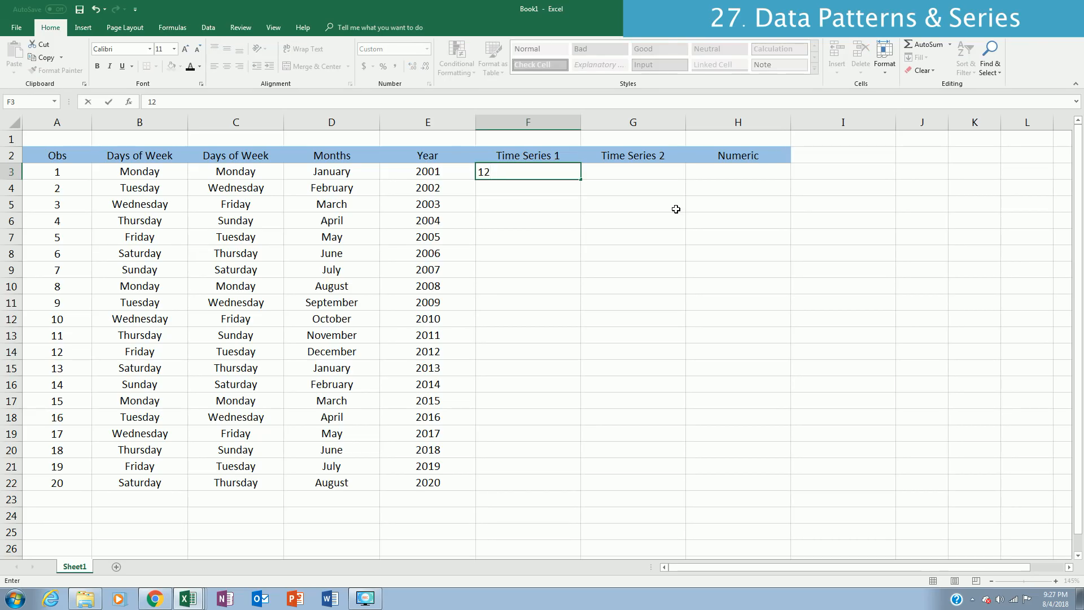
text( am)
key(Return)
text(1 am)
key(Return)
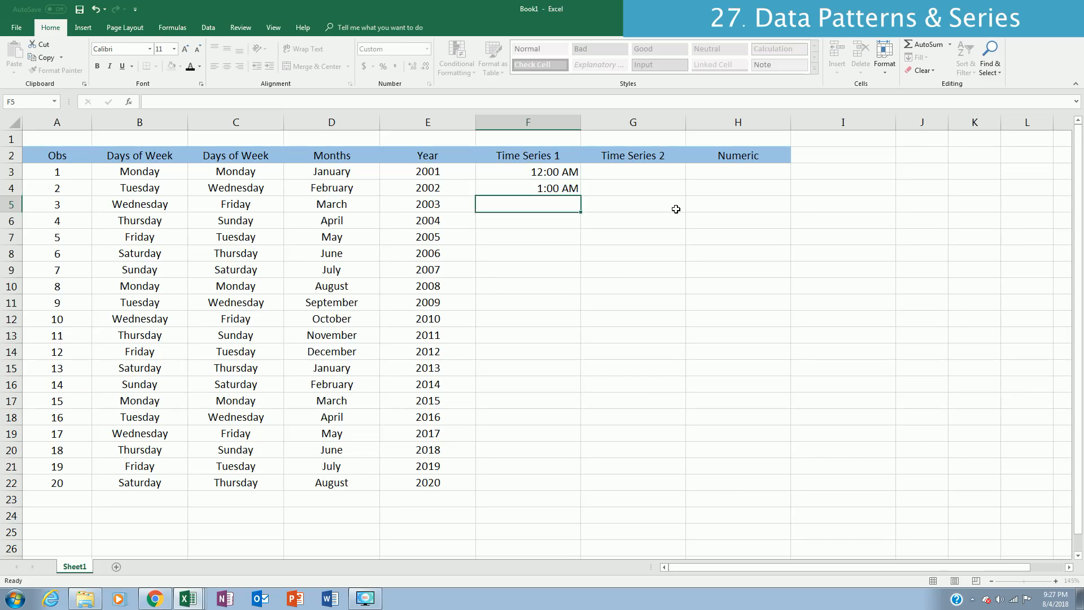
key(Up)
key(shift+Up)
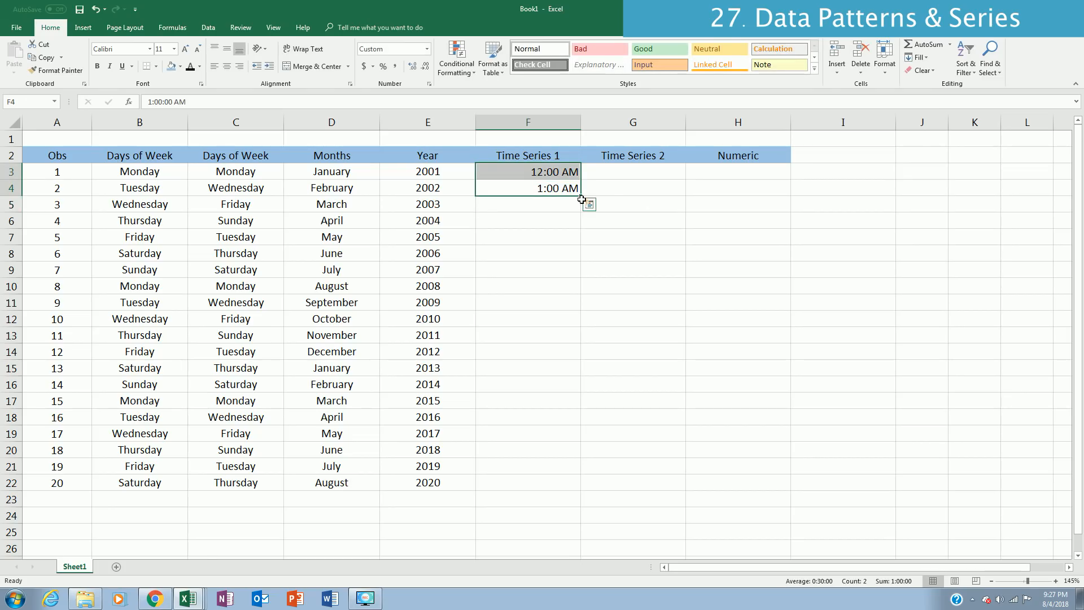
double_click(581, 196)
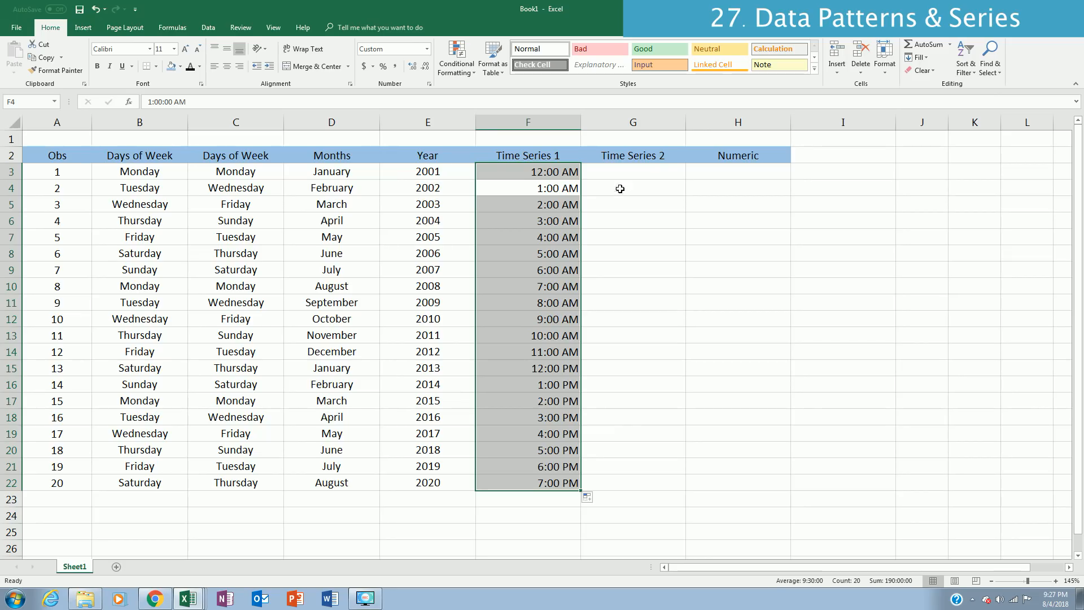
Step: Enter 12 am in G3 and 2 am in G4, and fill the two-hour Time Series 2 down to G22
click(624, 167)
text(12 am)
key(Return)
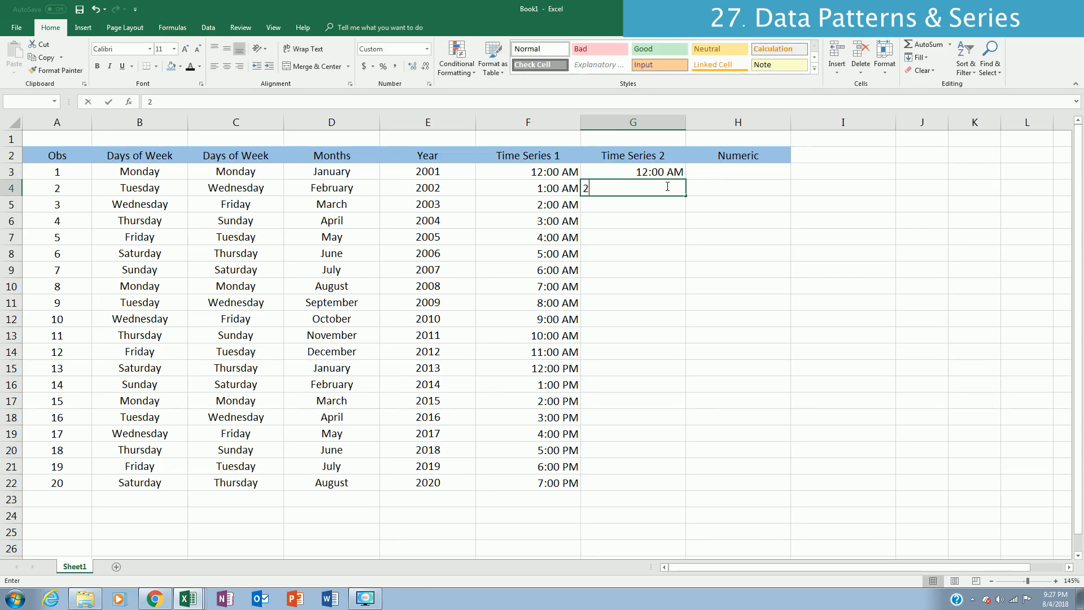
text(2 sm)
key(BackSpace)
key(BackSpace)
text(am)
key(Return)
drag(667, 187, 669, 172)
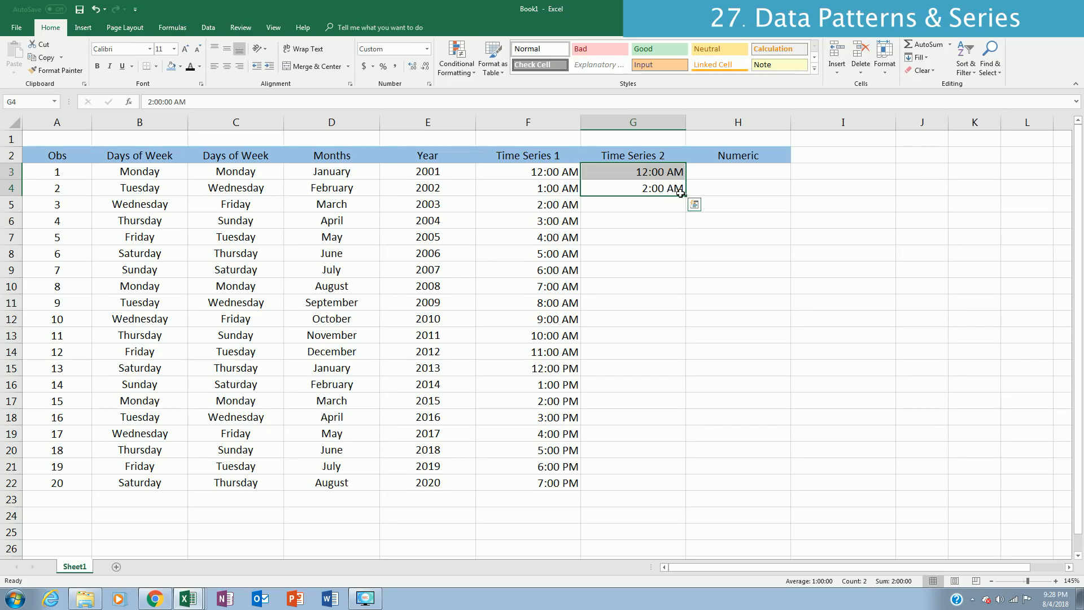
double_click(686, 197)
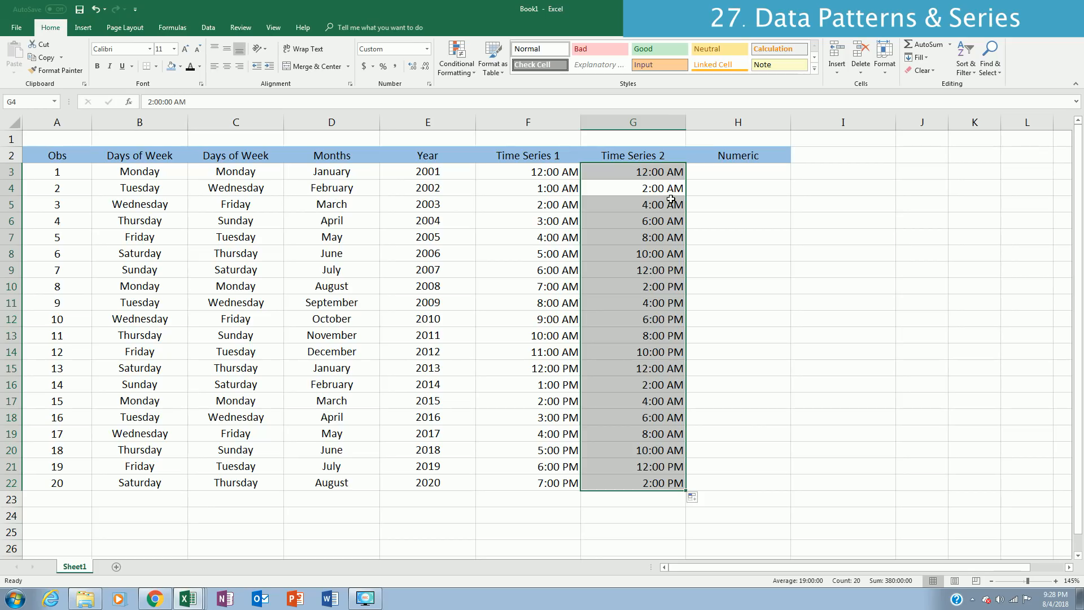
Step: Enter 5 in H3 and 10 in H4, and fill the Numeric series down the rest of the table
click(740, 174)
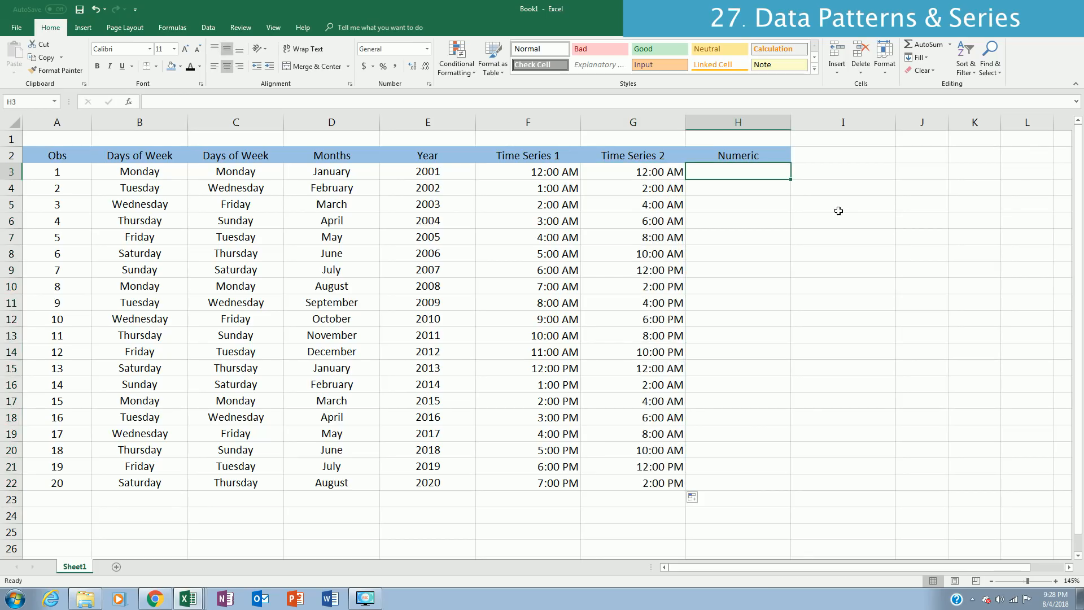
text(5)
key(Return)
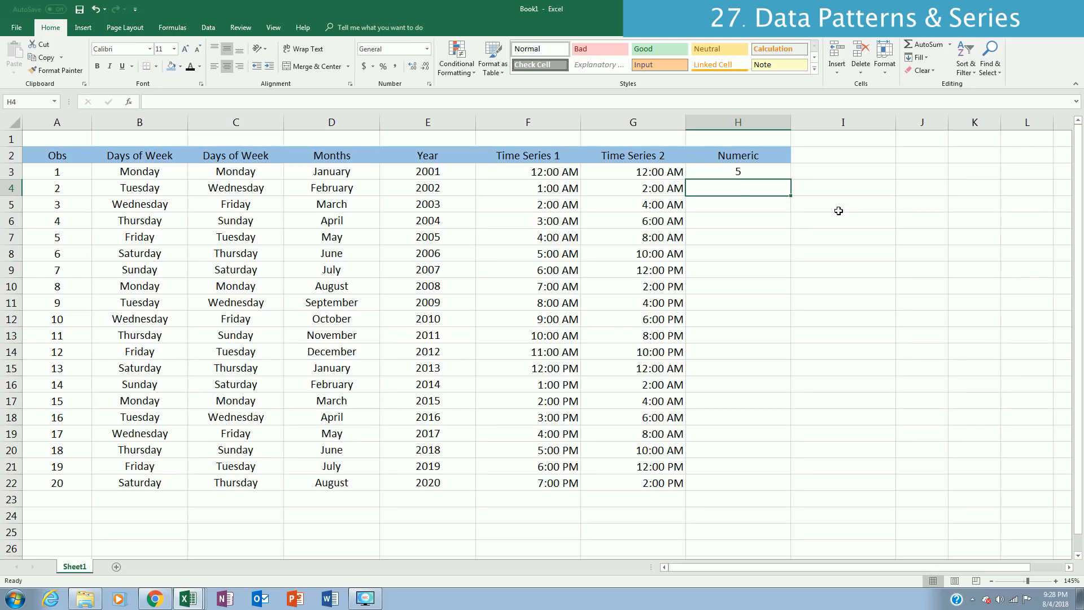
text(10)
key(shift+Up)
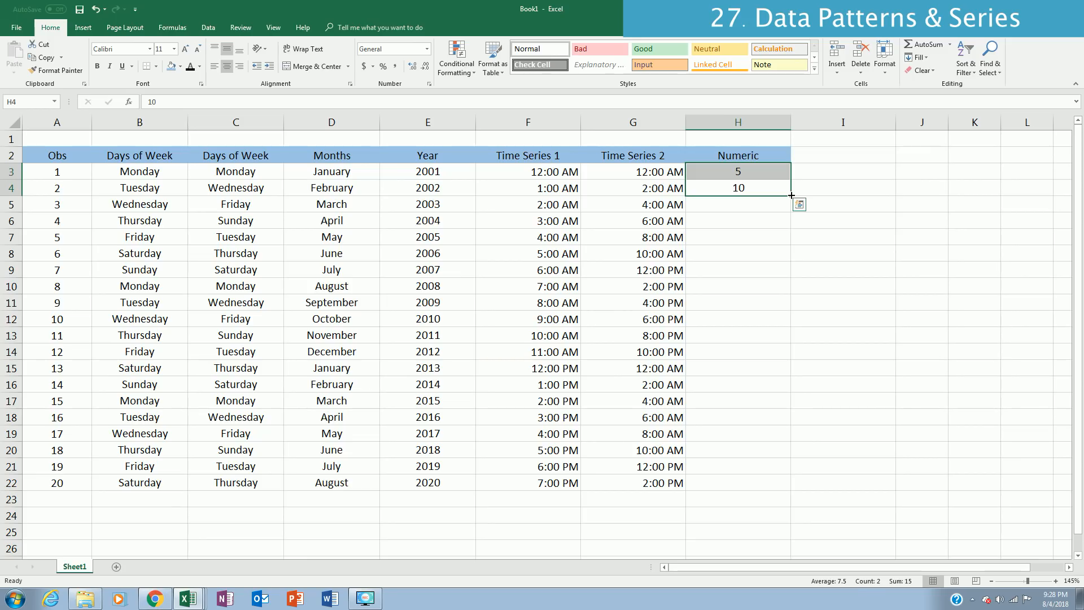
double_click(791, 195)
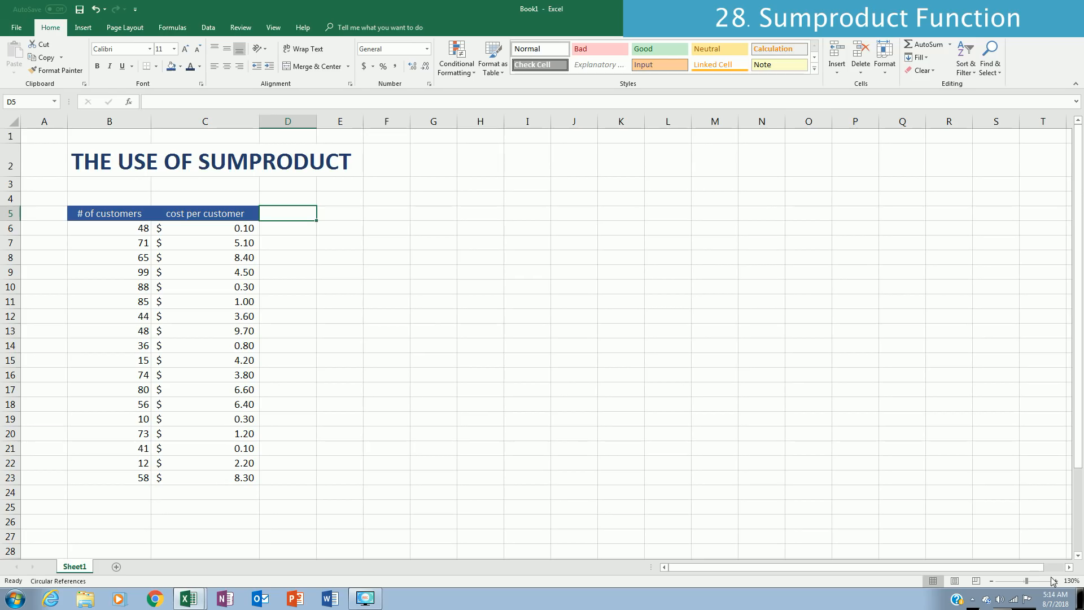
Step: Add the header Total Cost in D5 and copy the formatting of the cost per customer header onto it
text(Total Cost)
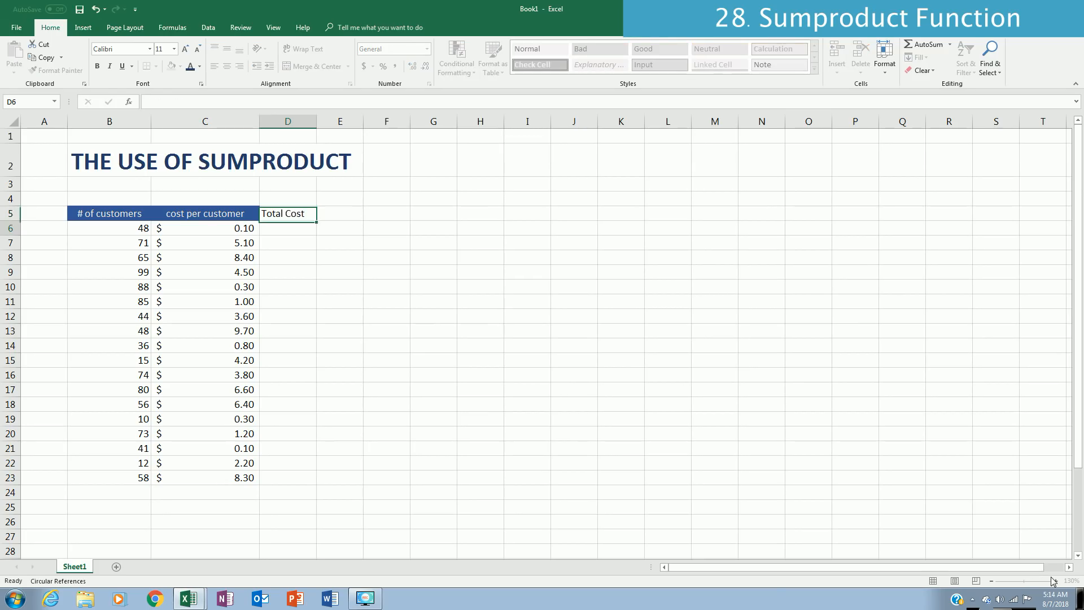
key(Return)
key(Up)
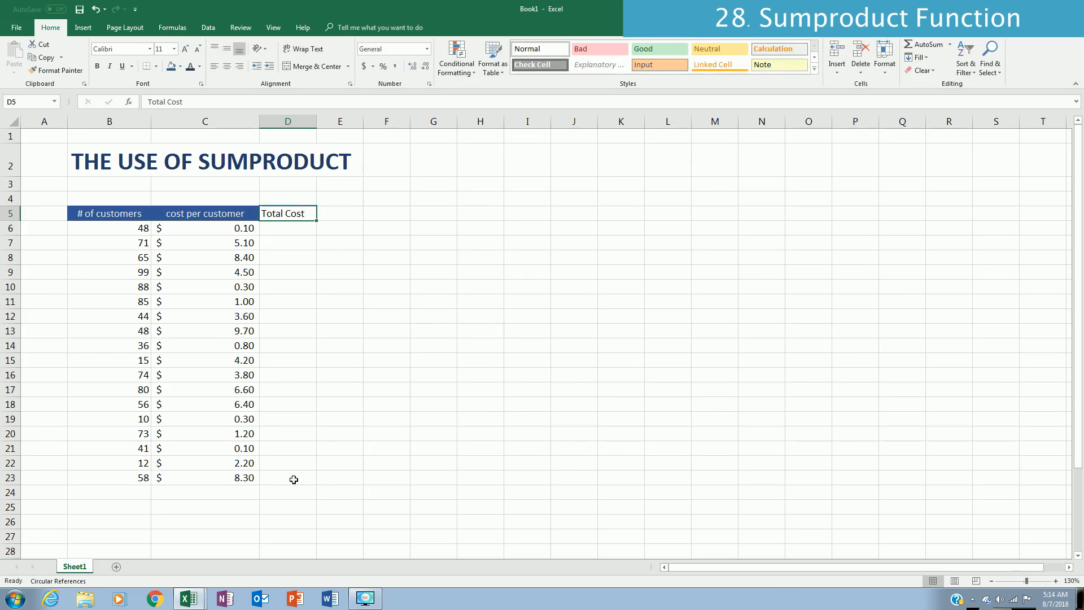
click(239, 218)
click(57, 70)
click(294, 213)
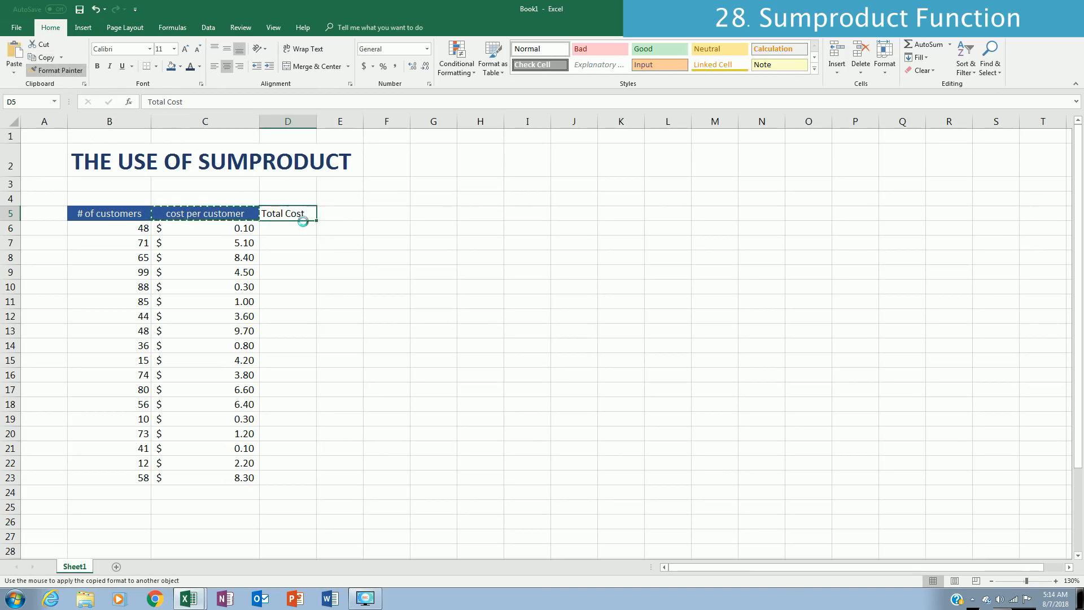
Step: Enter the formula =B6*C6 in D6 to calculate the first row's total cost
click(297, 232)
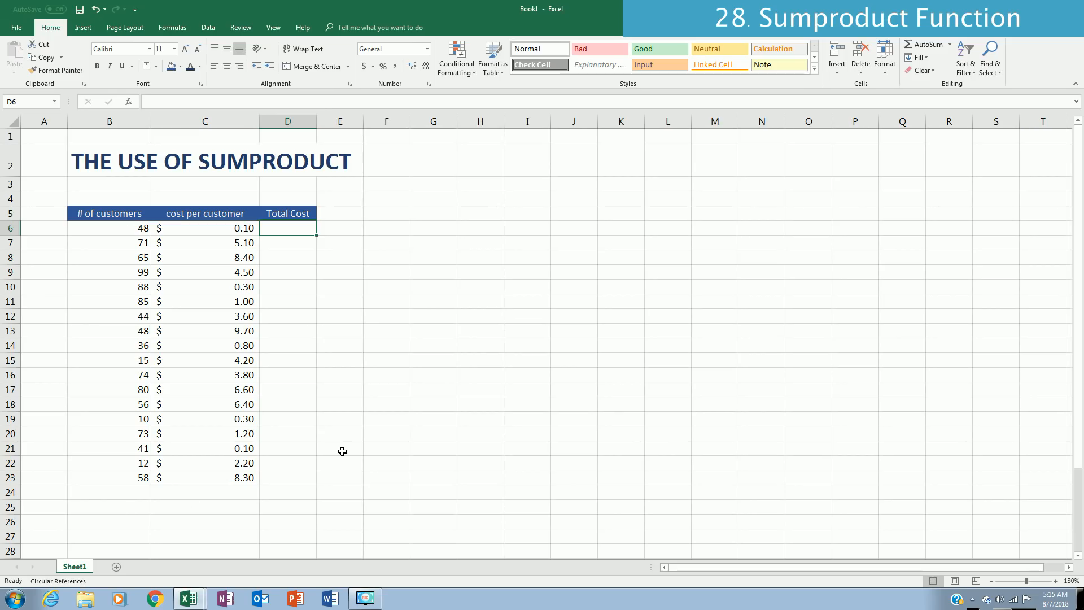
text(=)
key(Left)
key(Left)
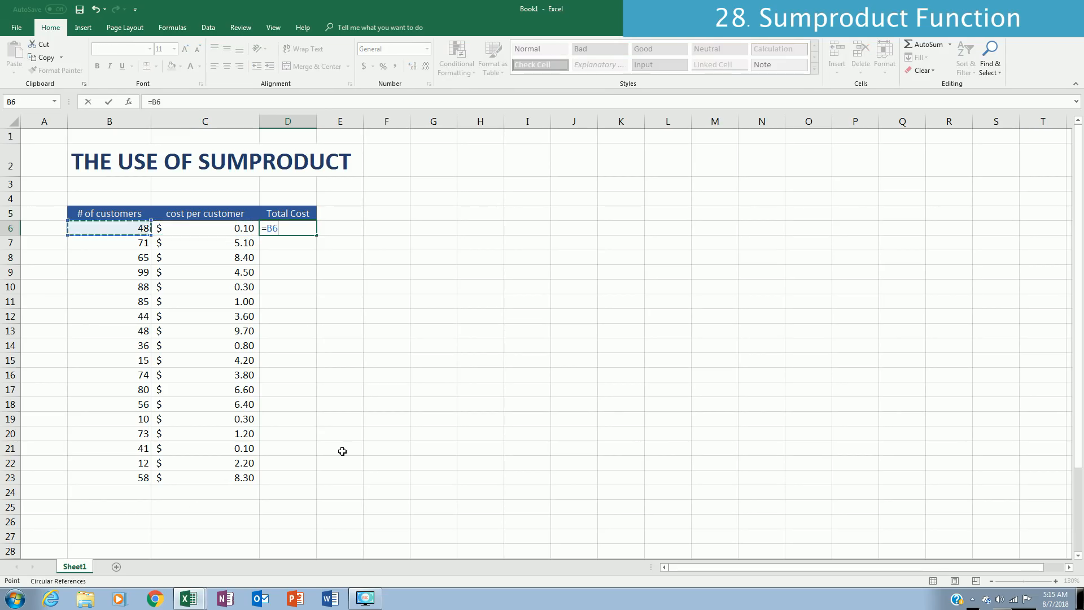
text(*)
key(Right)
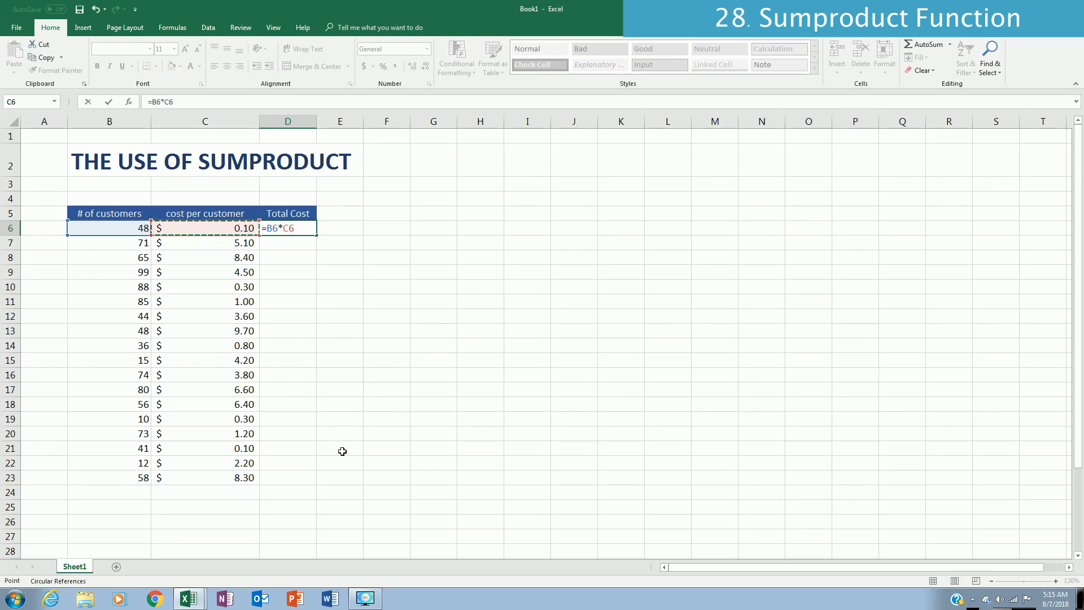
key(Return)
key(Up)
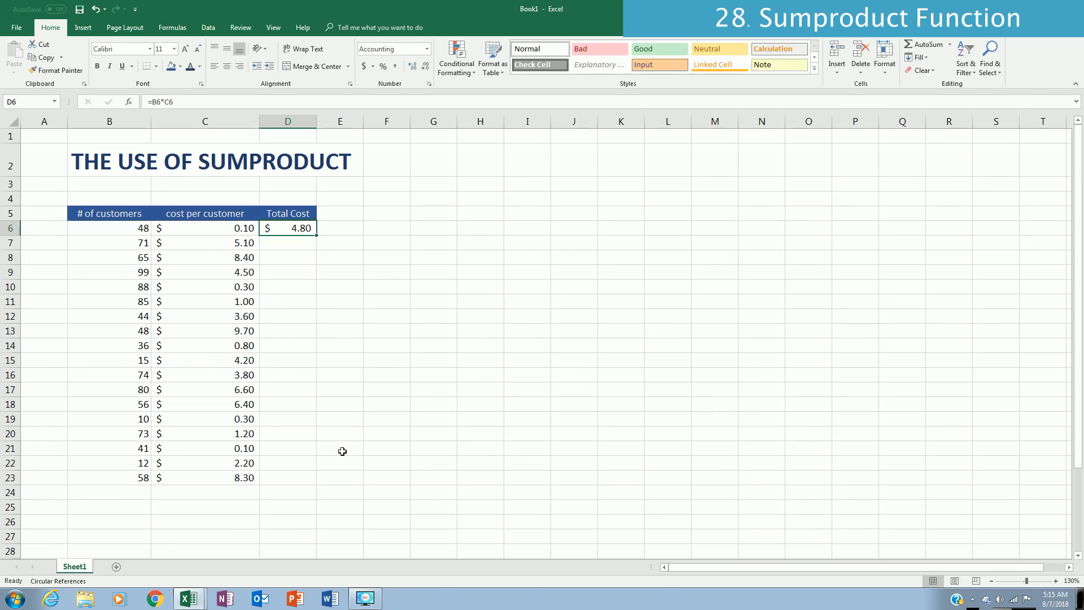
Step: Fill the Total Cost formula down to D23 and display the amounts without decimal places
double_click(316, 237)
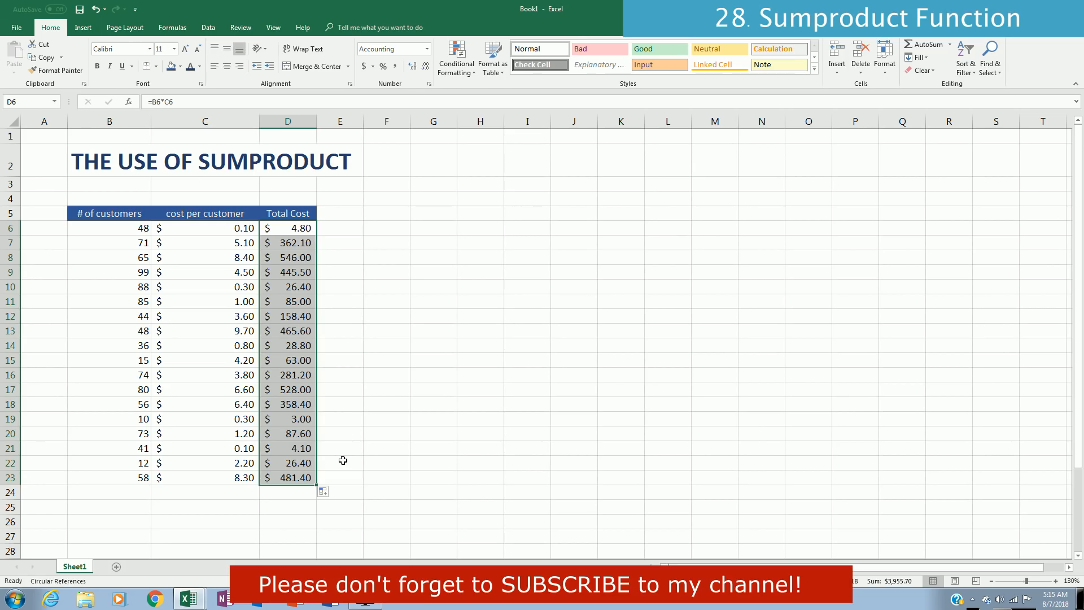
click(425, 67)
click(425, 66)
Step: Total the Total Cost column in D24 with =SUM(D6:D23)
click(299, 491)
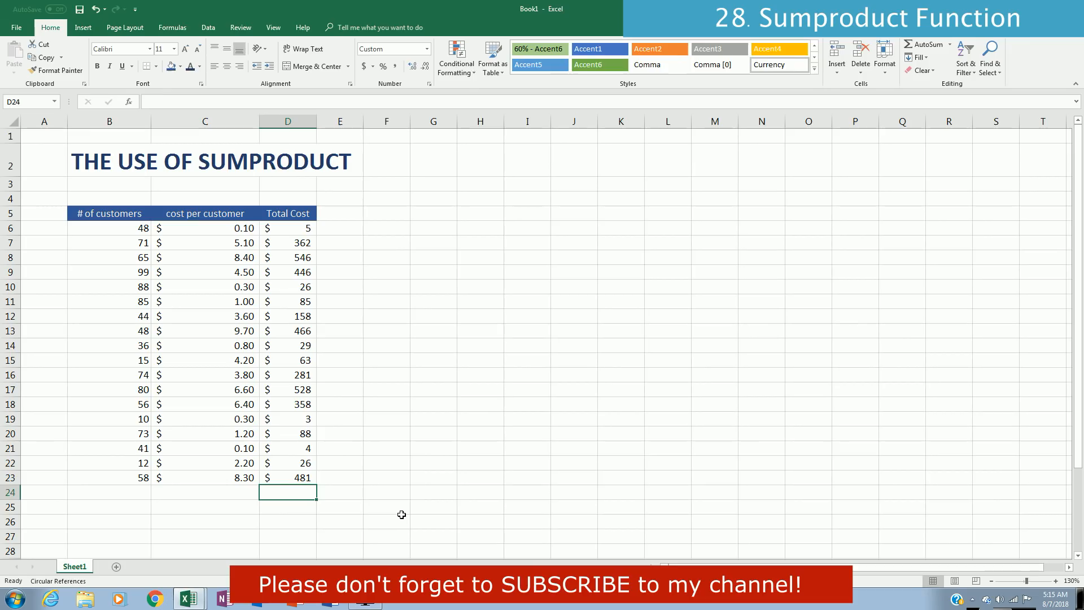
text(=sum()
key(Up)
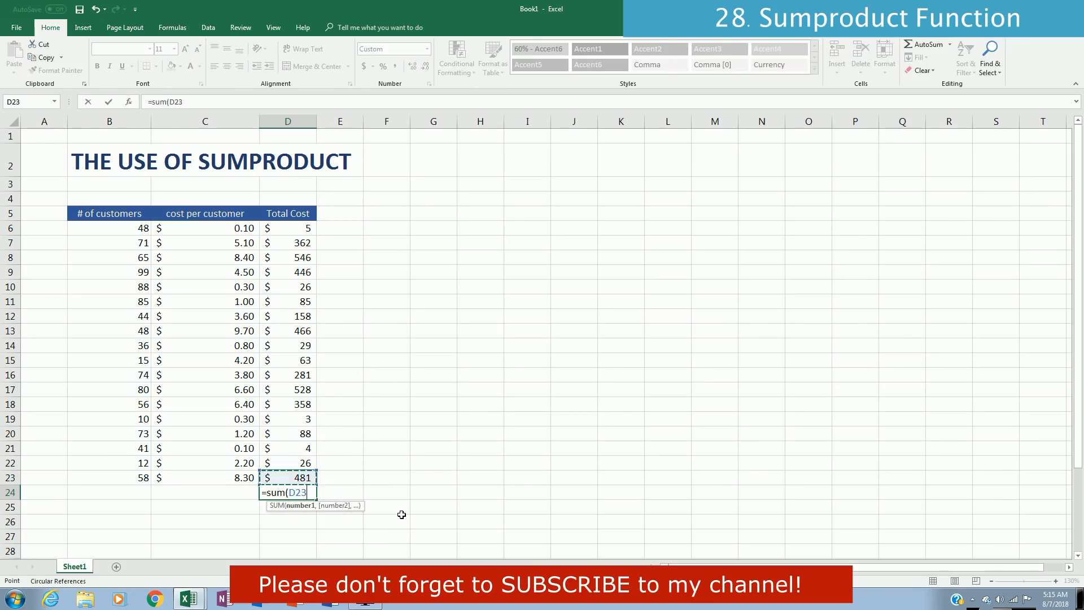
key(ctrl+shift+Up)
key(Return)
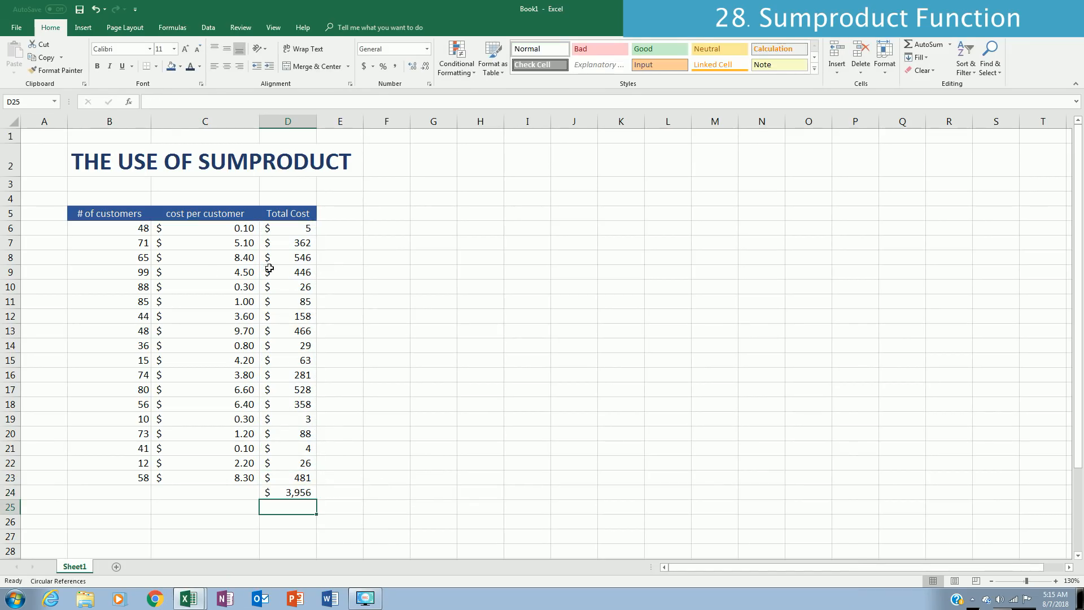
click(293, 492)
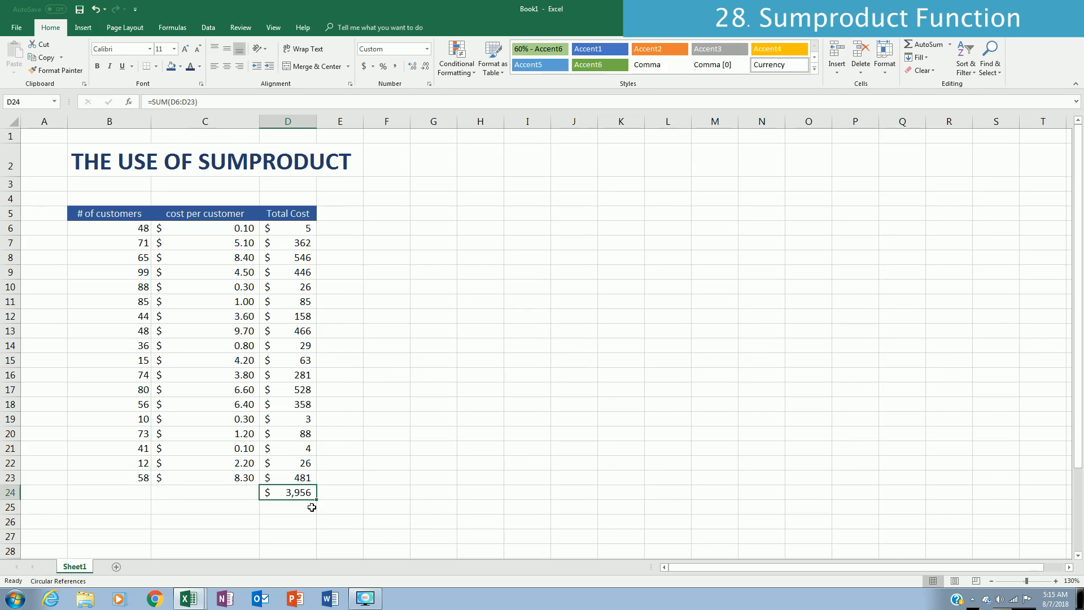
Step: Enter =SUMPRODUCT(B6:B23,C6:C23) in F24 to calculate the overall cost directly from customers and cost per customer
click(351, 494)
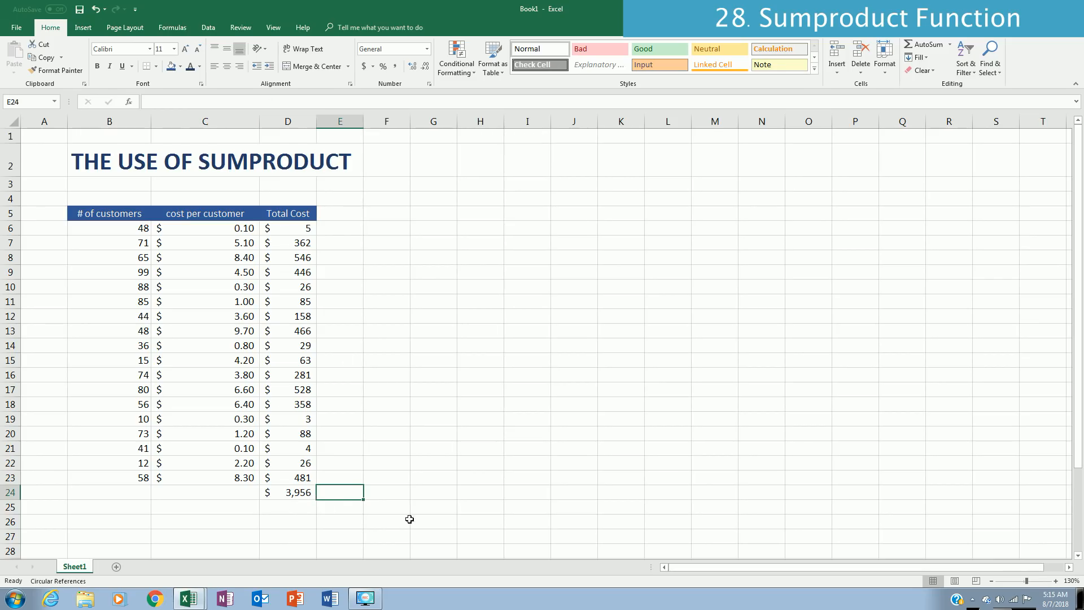
click(399, 495)
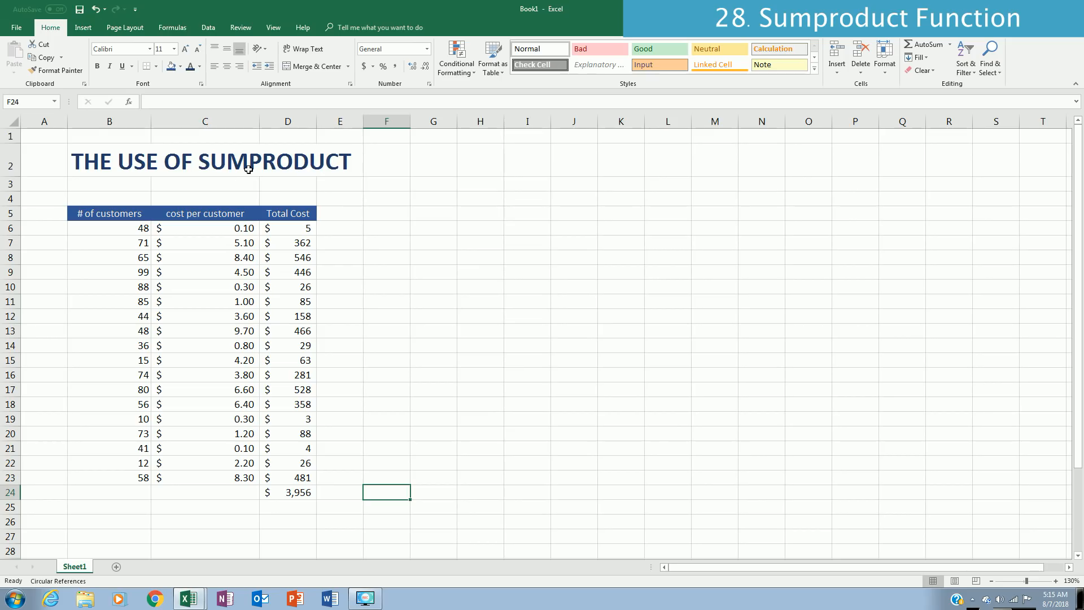
text(=)
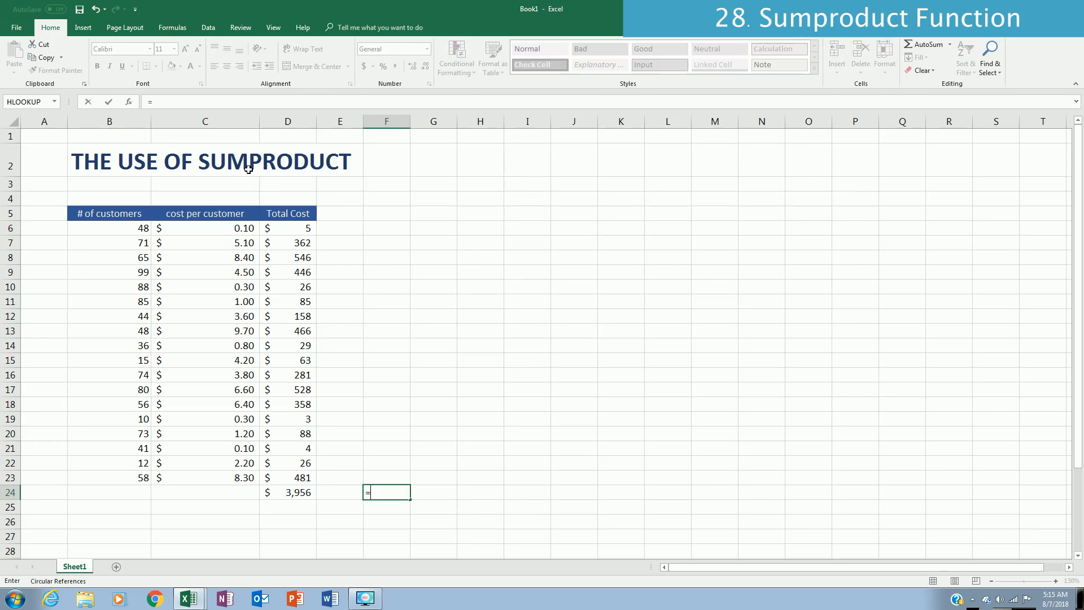
text(sumpro)
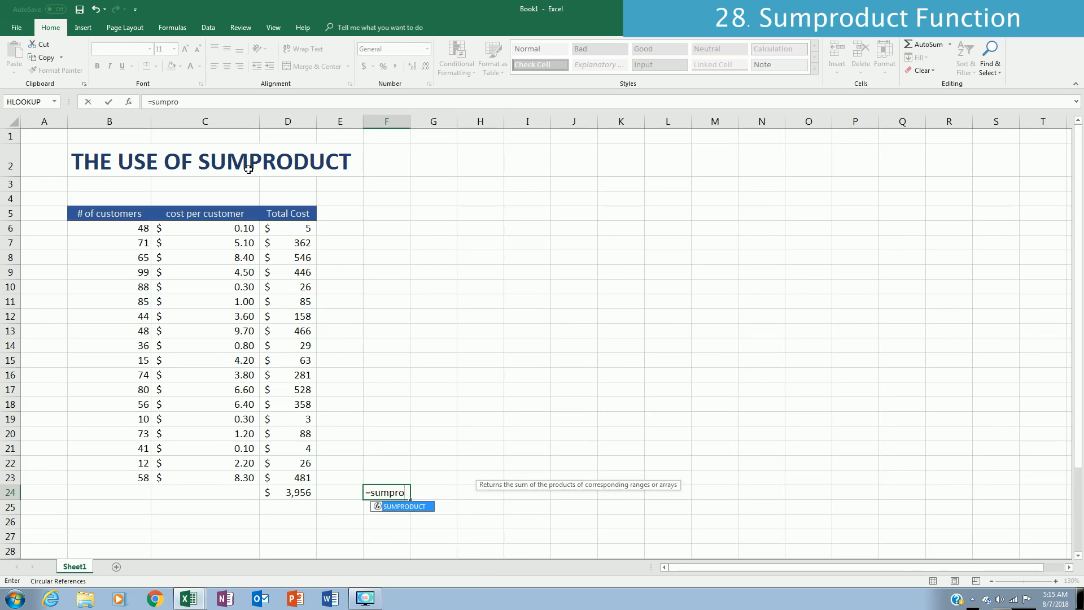
text(duct()
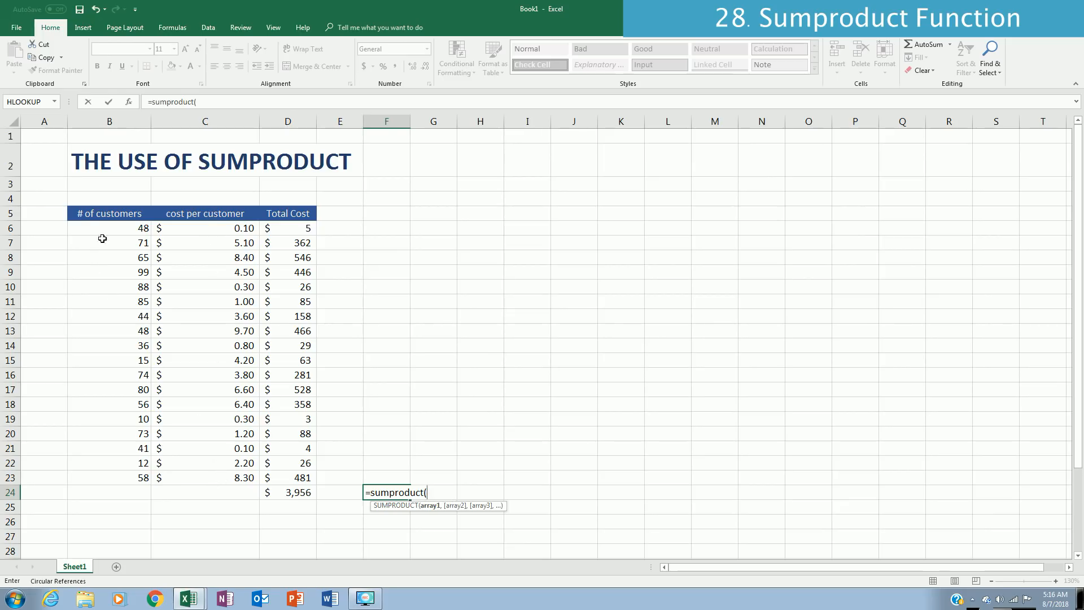
click(115, 228)
shift+click(139, 477)
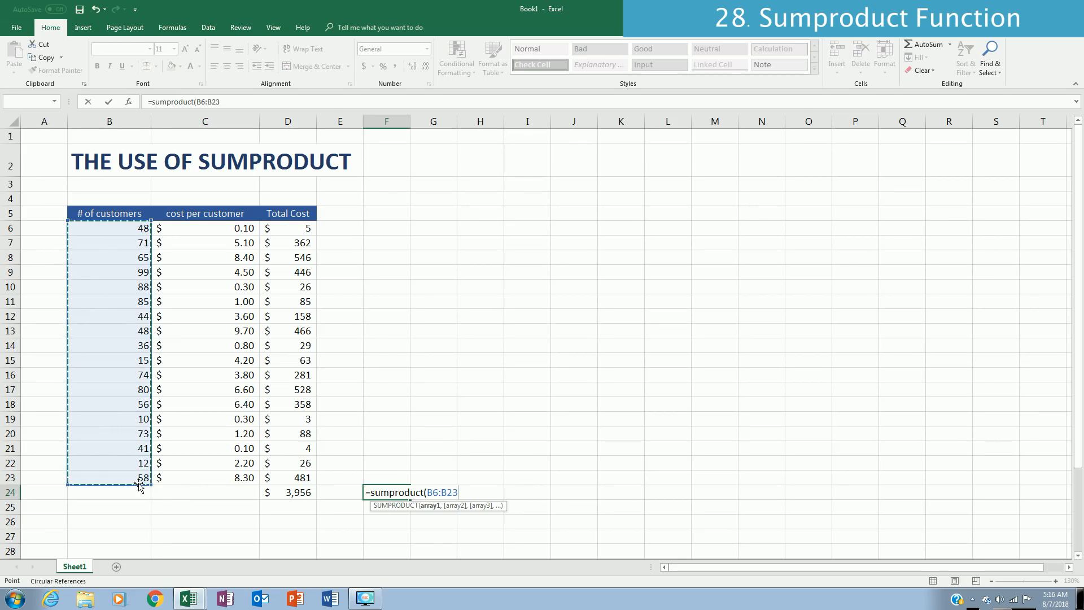
text(,)
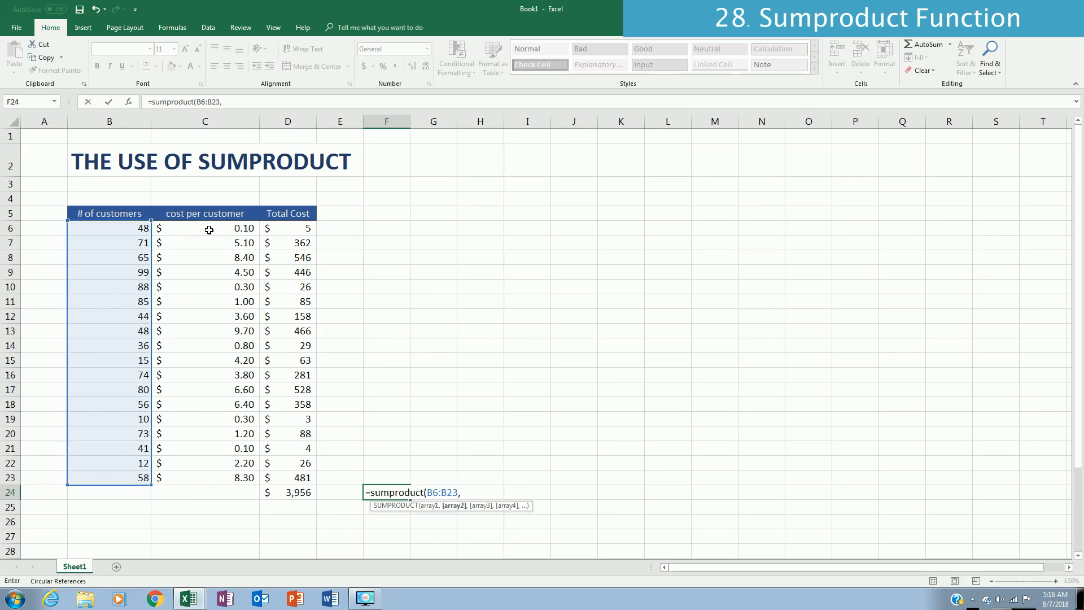
drag(223, 228, 224, 471)
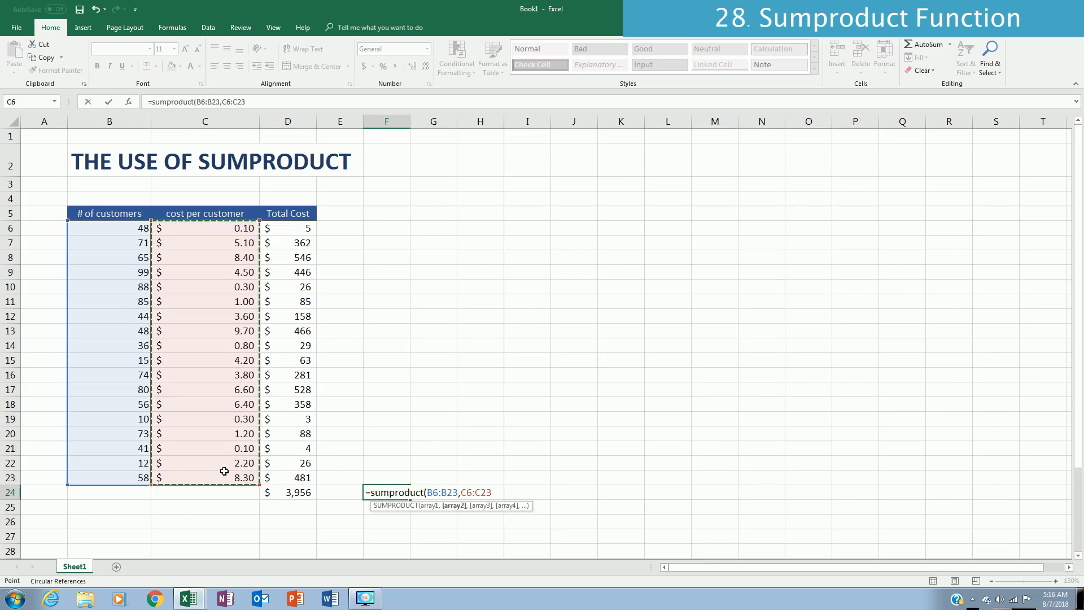
key(ctrl+Return)
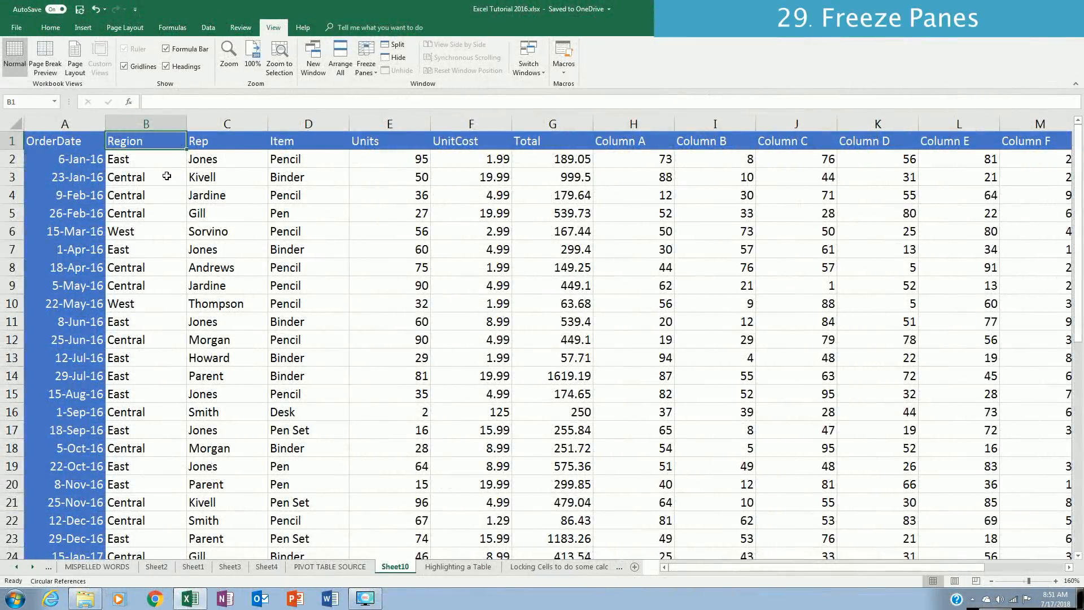
Step: Examine whether the OrderDate column stays in view while moving across the columns of the Sheet10 order table
click(166, 164)
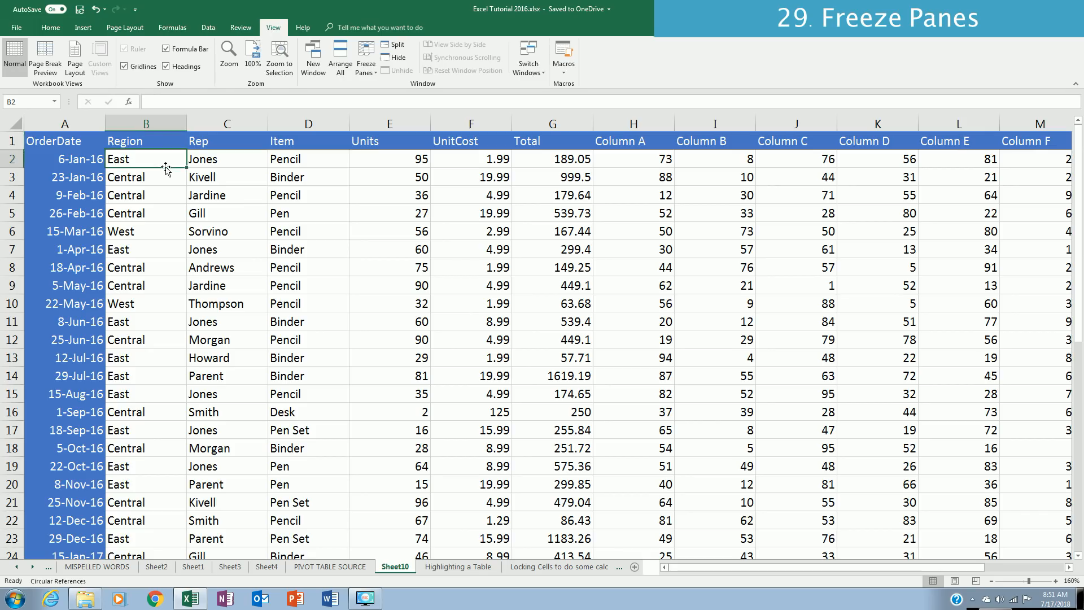
key(Right)
key(Right)
key(Right)
key(Right)
key(Right)
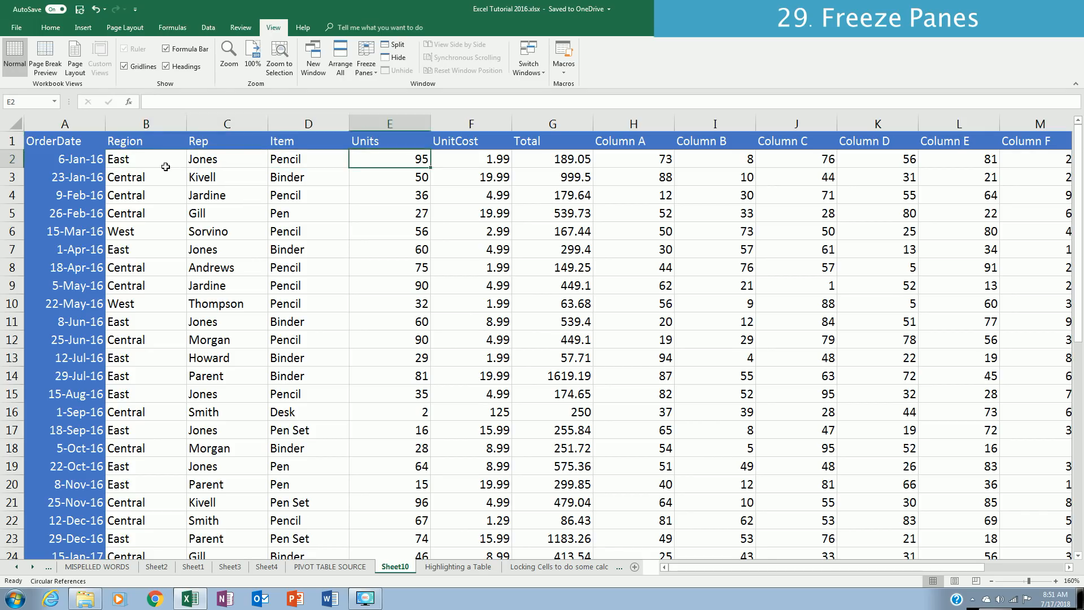
key(Right)
key(Right)
key(Right)
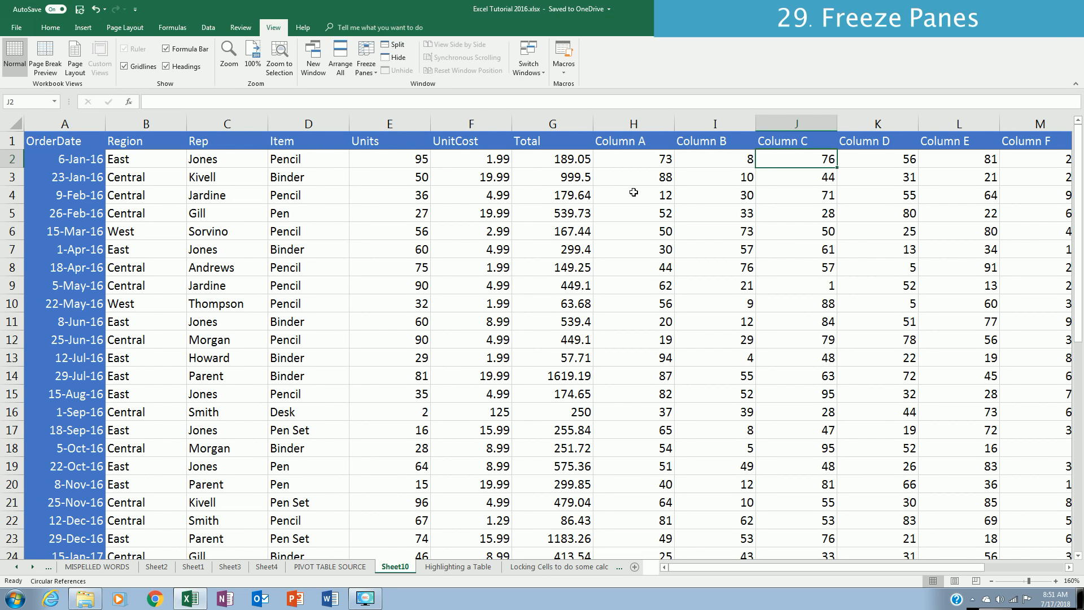
key(Right)
key(Right)
key(Right)
key(Right)
key(Right)
key(Left)
key(Left)
key(Left)
key(Left)
key(Left)
key(Left)
key(Left)
key(Left)
key(Left)
key(Left)
key(Left)
key(Left)
key(Left)
key(Left)
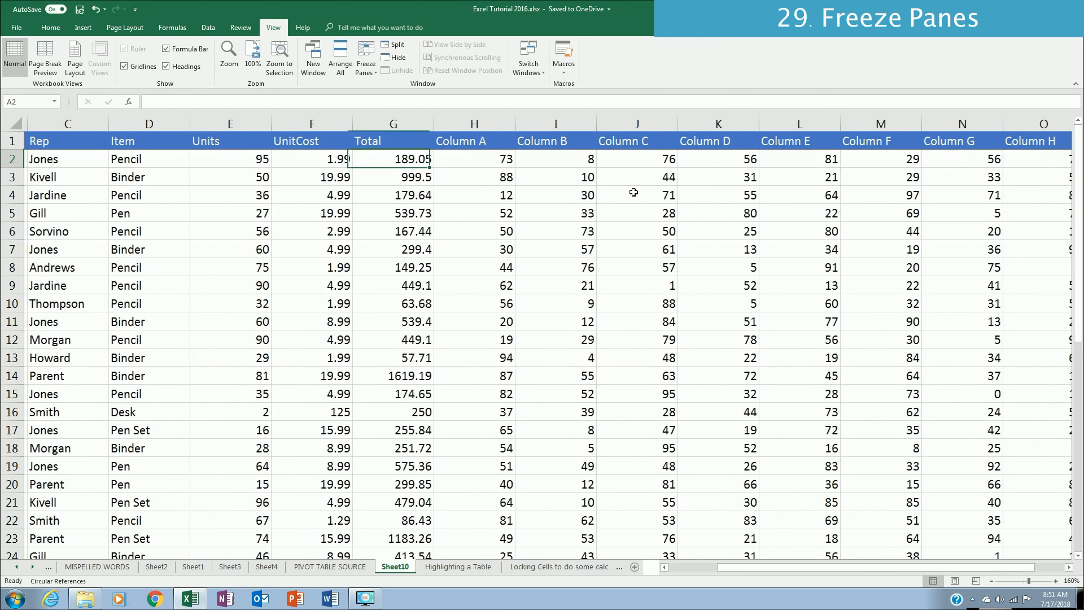
Step: Examine whether the header row stays in view while moving down and back up through the order records
key(Page_Down)
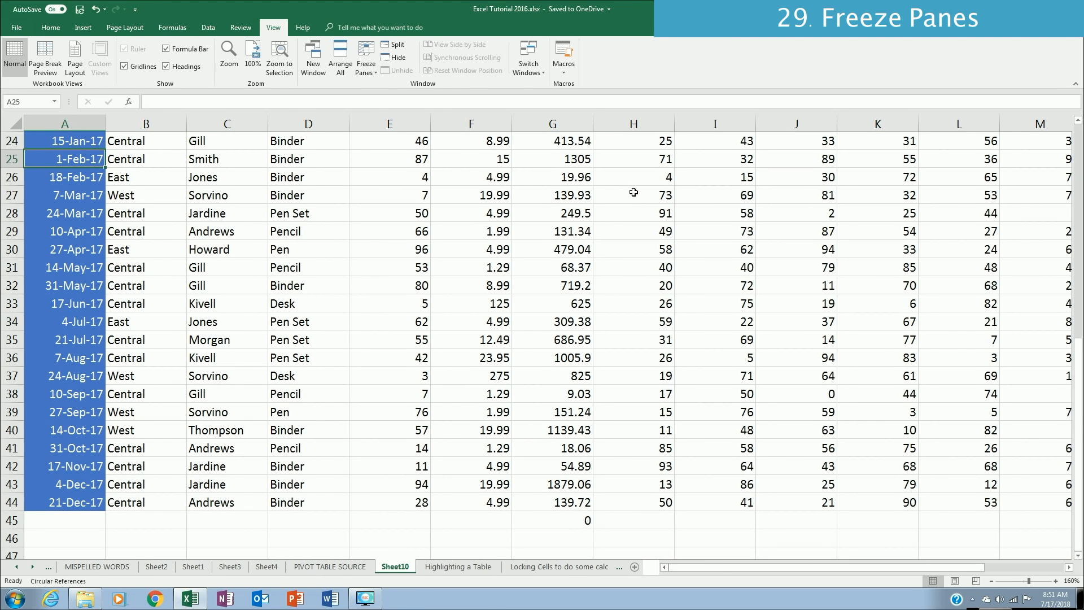
key(Up)
key(Up)
key(Up)
key(Up)
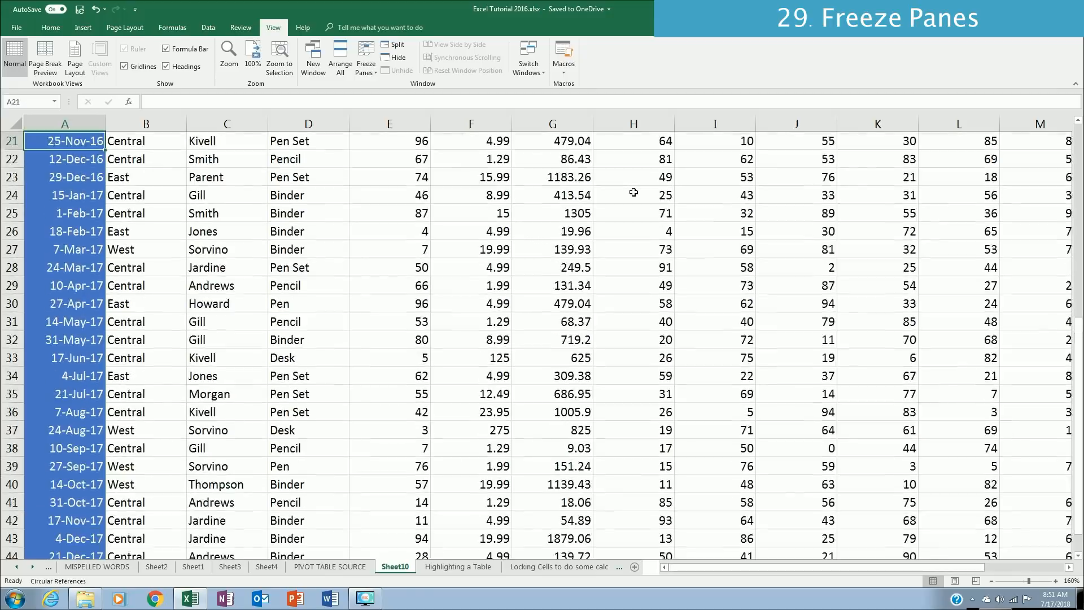
key(Up)
key(Up)
key(Up)
key(Up)
key(Up)
key(Up)
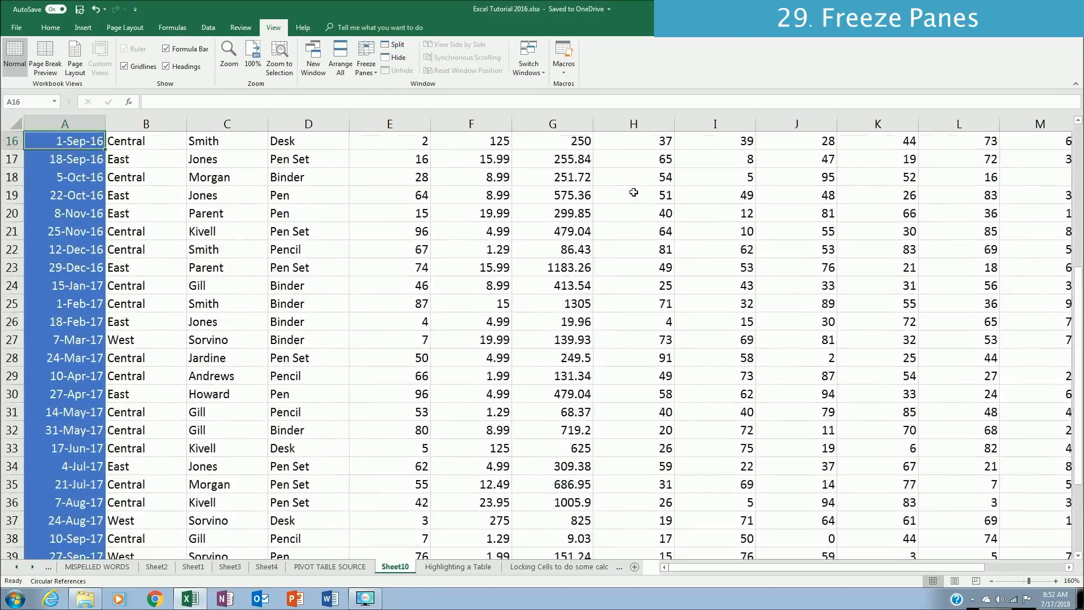
key(Up)
key(Up)
key(Up)
key(Up)
key(Up)
key(Up)
key(Up)
key(Up)
key(Up)
key(Up)
key(Up)
key(Up)
key(Up)
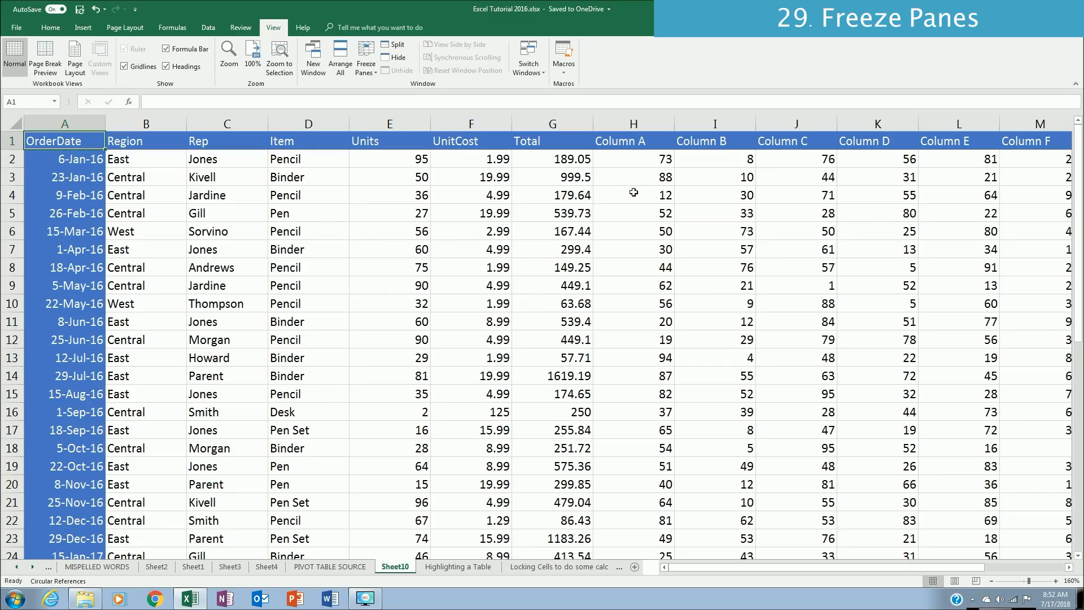
Step: Freeze both the header row and the OrderDate column in the Sheet10 order table, using B2 as the split cell
key(Right)
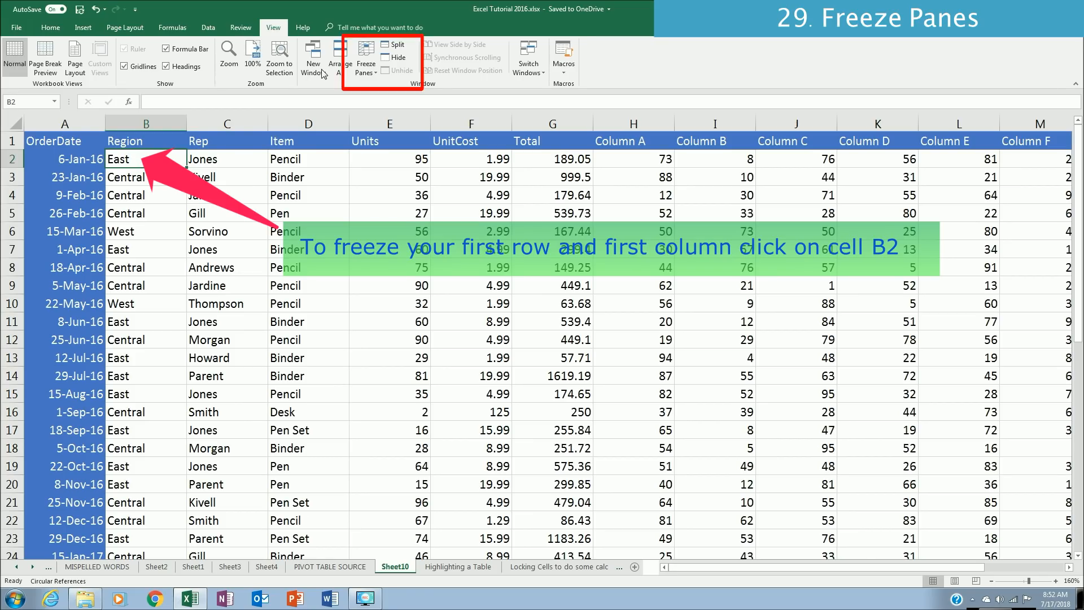
click(365, 65)
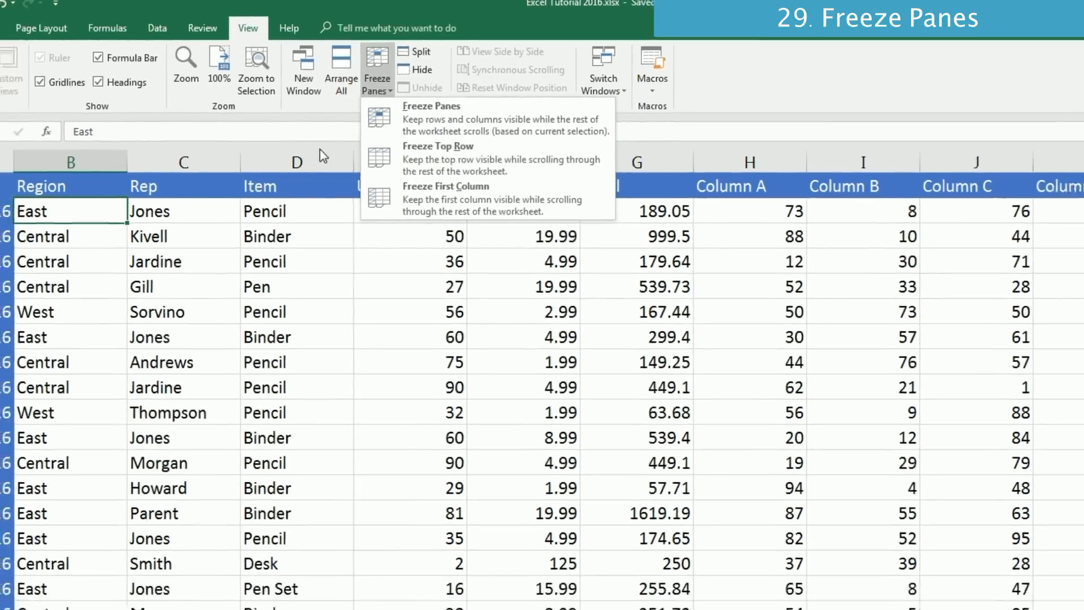
click(67, 219)
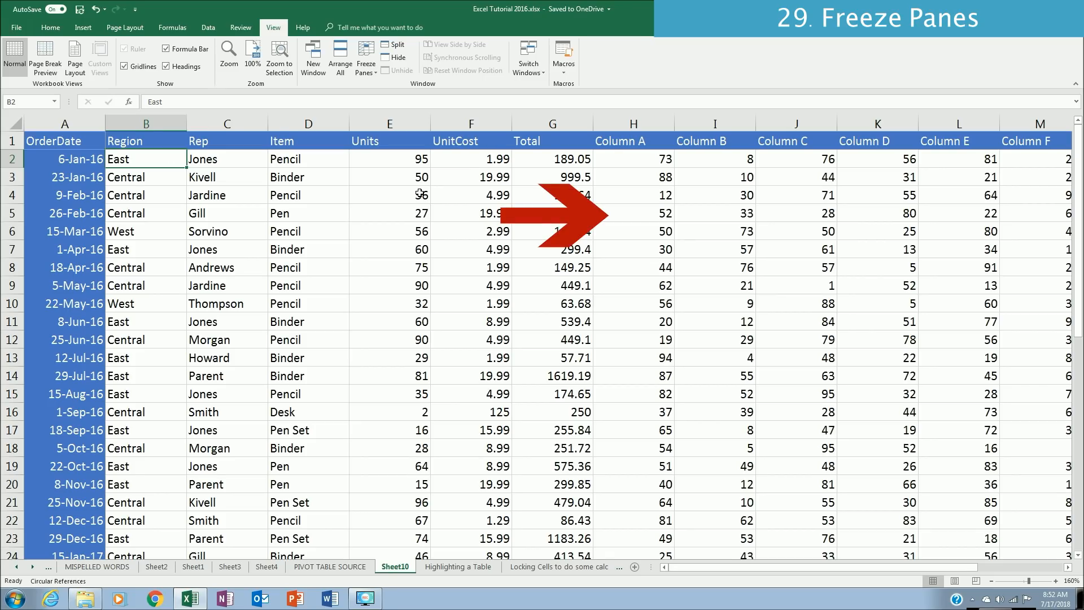
Step: Examine whether the OrderDate column and the header row stay in view across the columns and down the order records
key(Right)
key(Right)
key(Right)
key(Right)
key(Right)
key(Right)
key(Right)
key(Right)
key(Right)
key(Right)
key(Right)
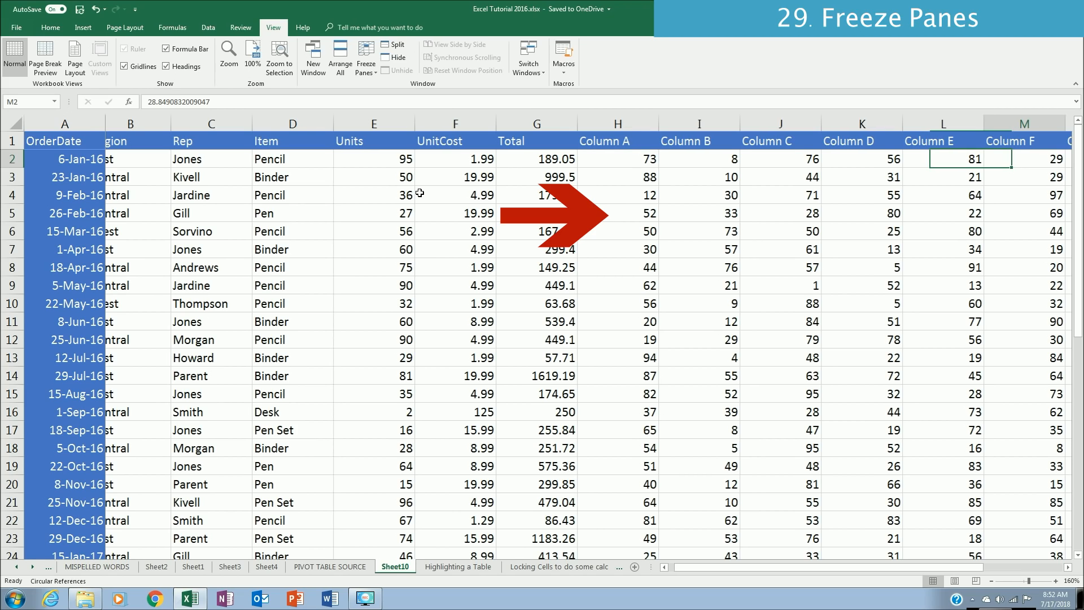
key(Right)
key(Right)
key(Right)
key(Right)
key(Right)
key(Right)
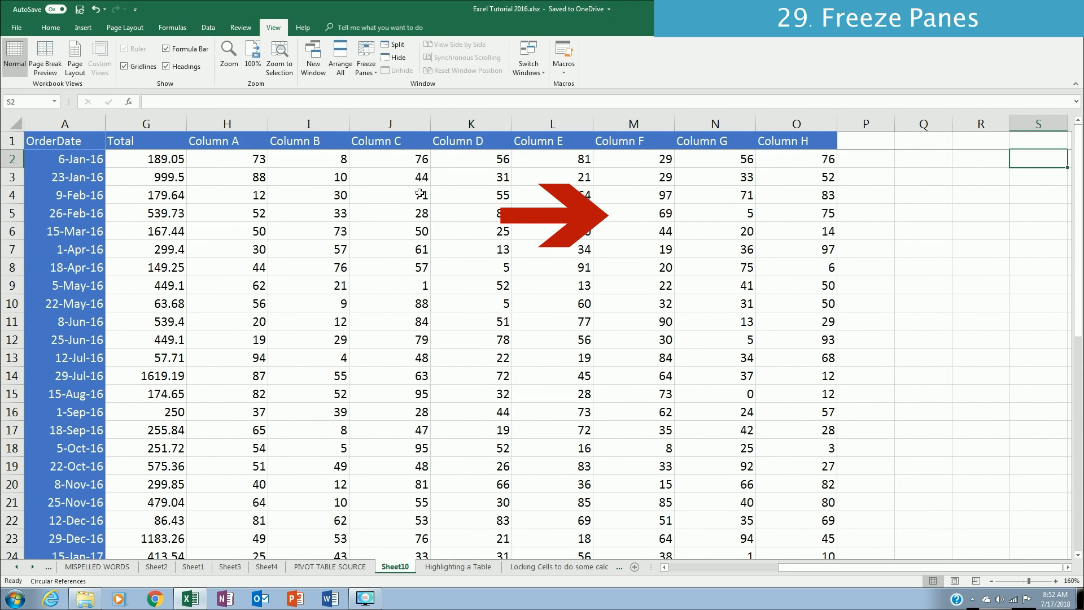
key(Home)
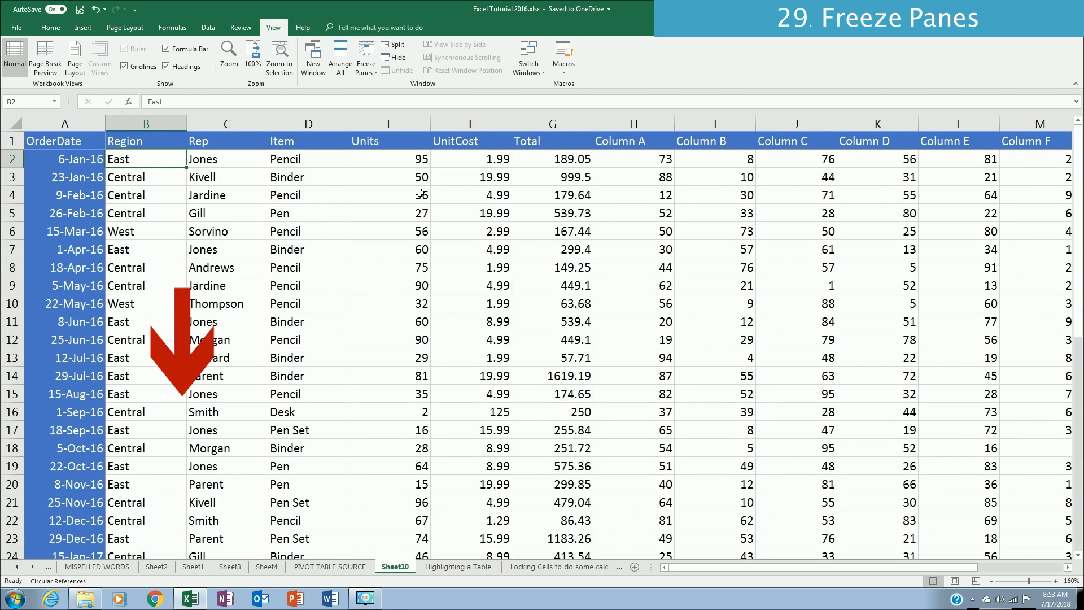
key(Page_Down)
key(Page_Down)
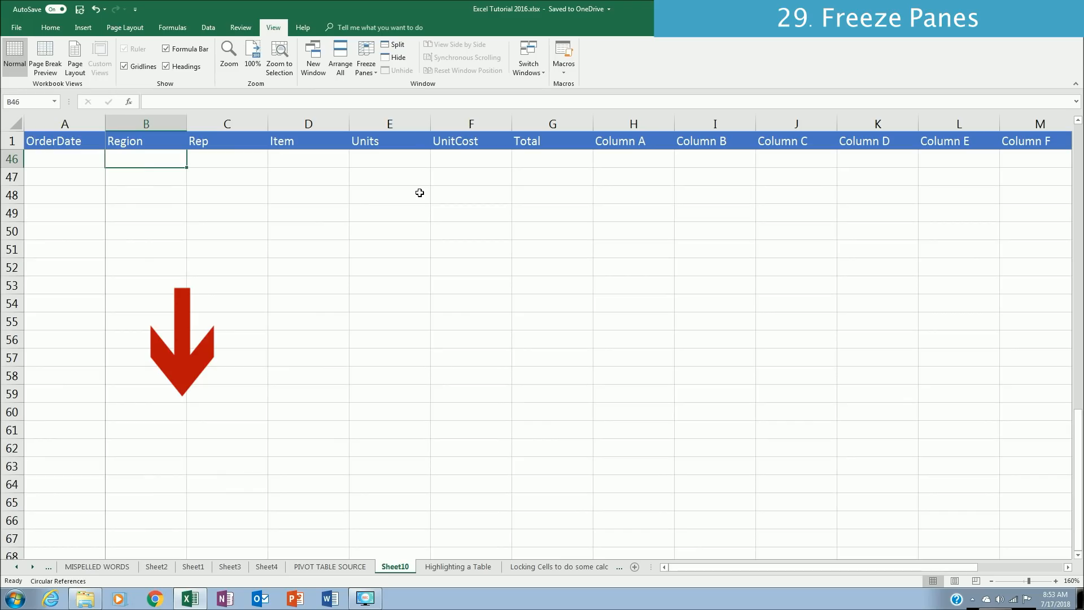
key(Page_Up)
key(Page_Up)
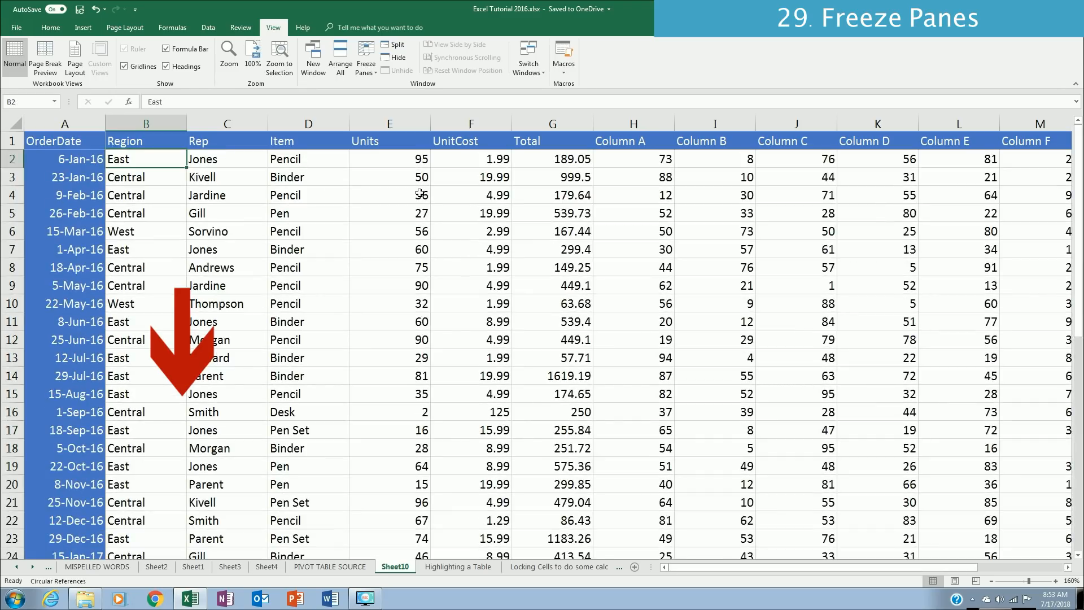
key(Up)
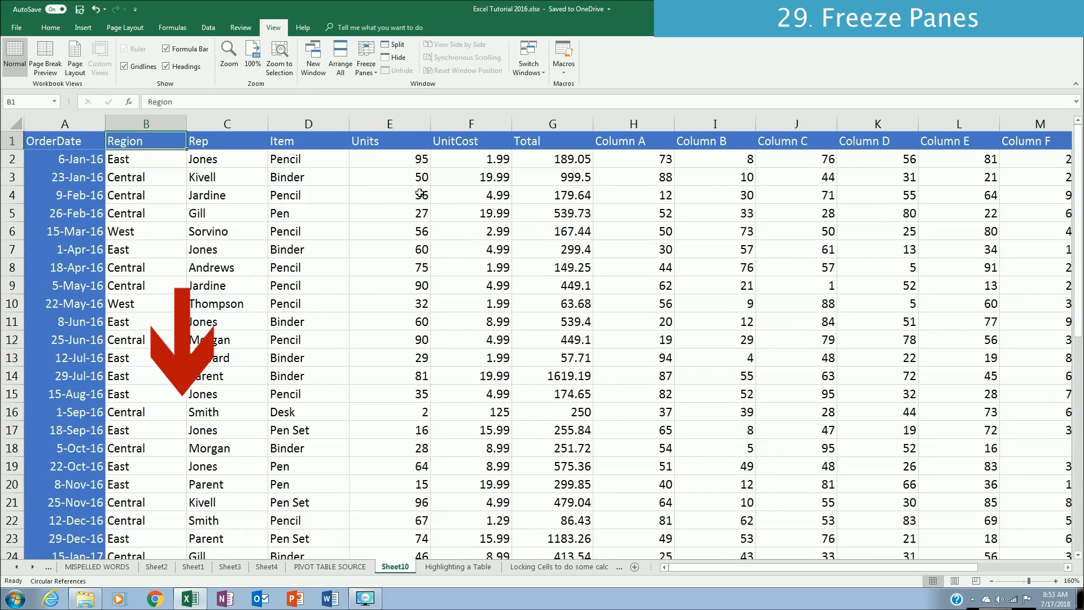
key(Down)
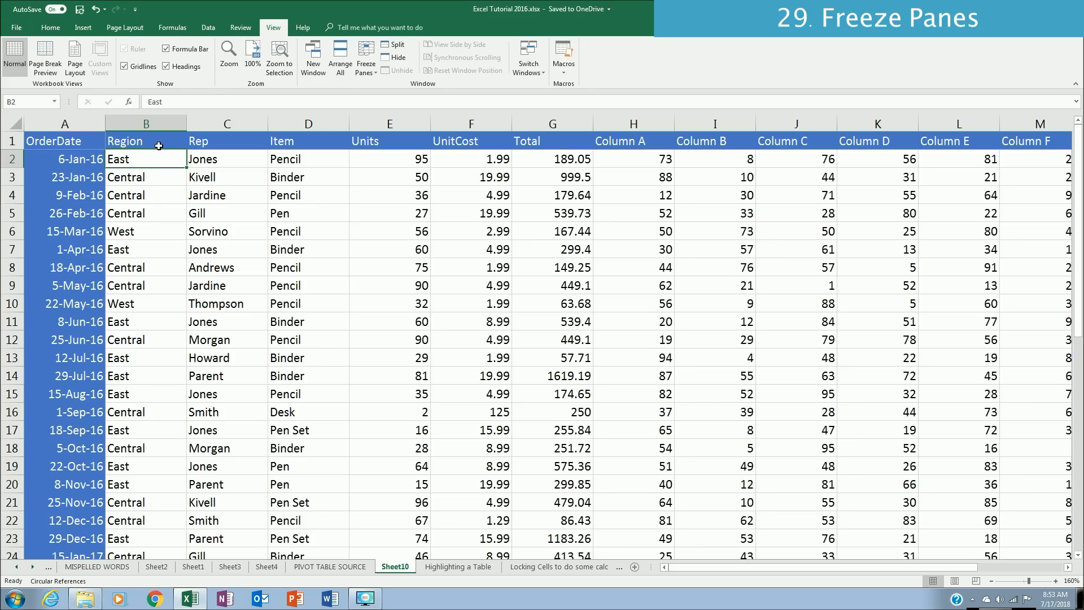
Step: Freeze only the first column and check the OrderDate column and headers while moving across and down the table
click(373, 74)
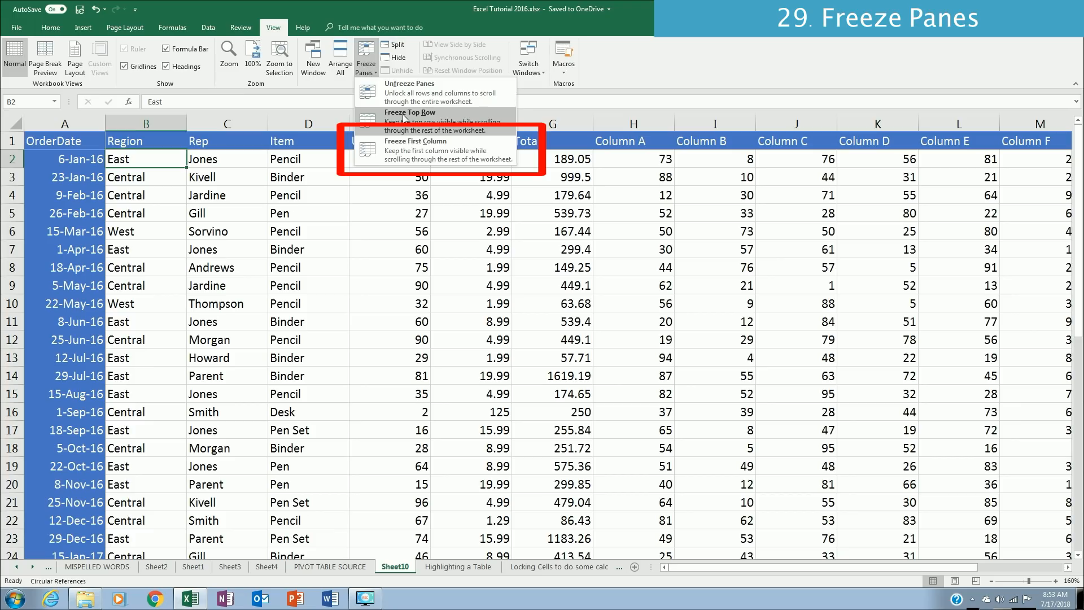
click(406, 147)
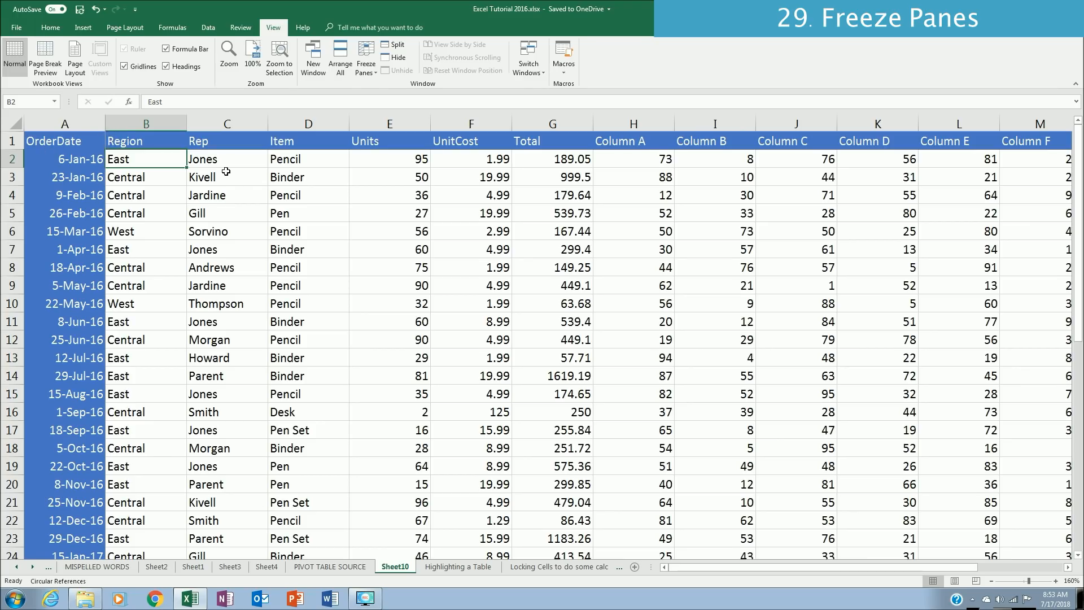
key(Right)
key(Right)
key(Right)
key(Right)
key(Right)
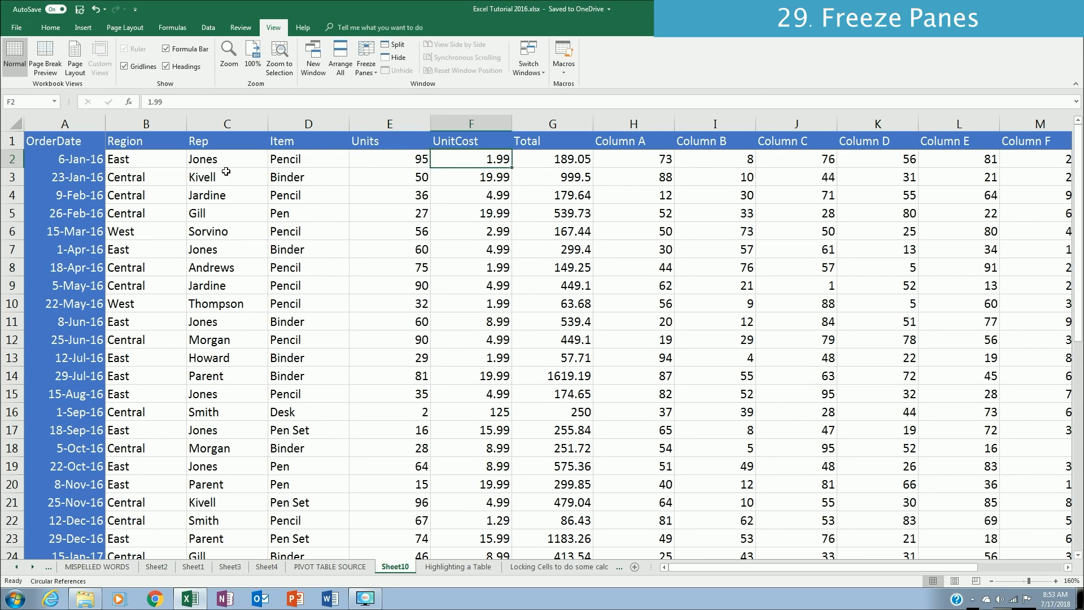
key(Right)
key(Right)
key(Right)
key(Right)
key(Right)
key(Right)
key(Right)
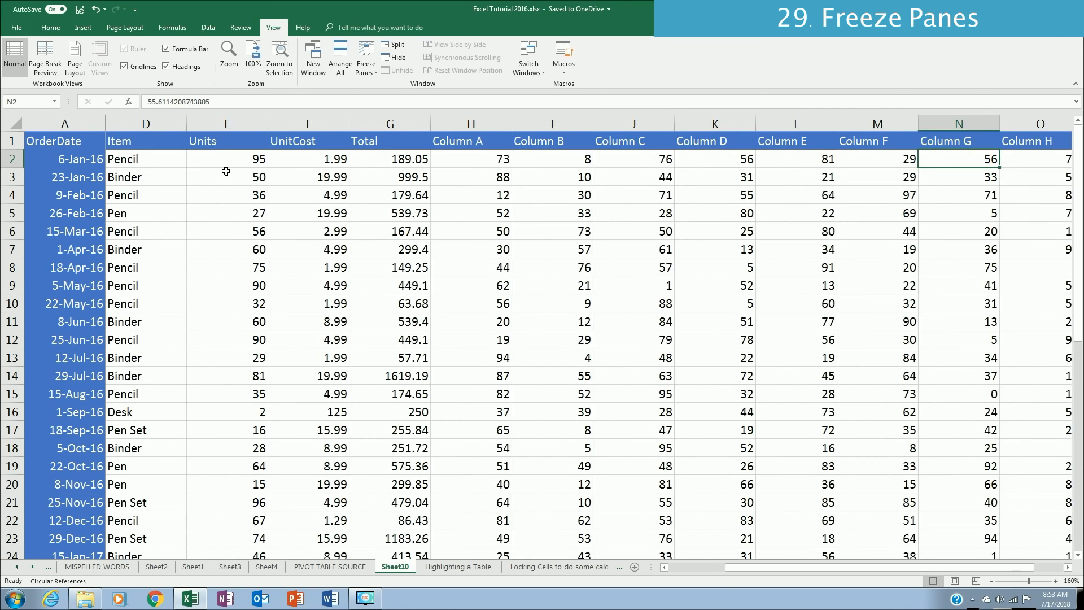
key(Home)
key(Page_Down)
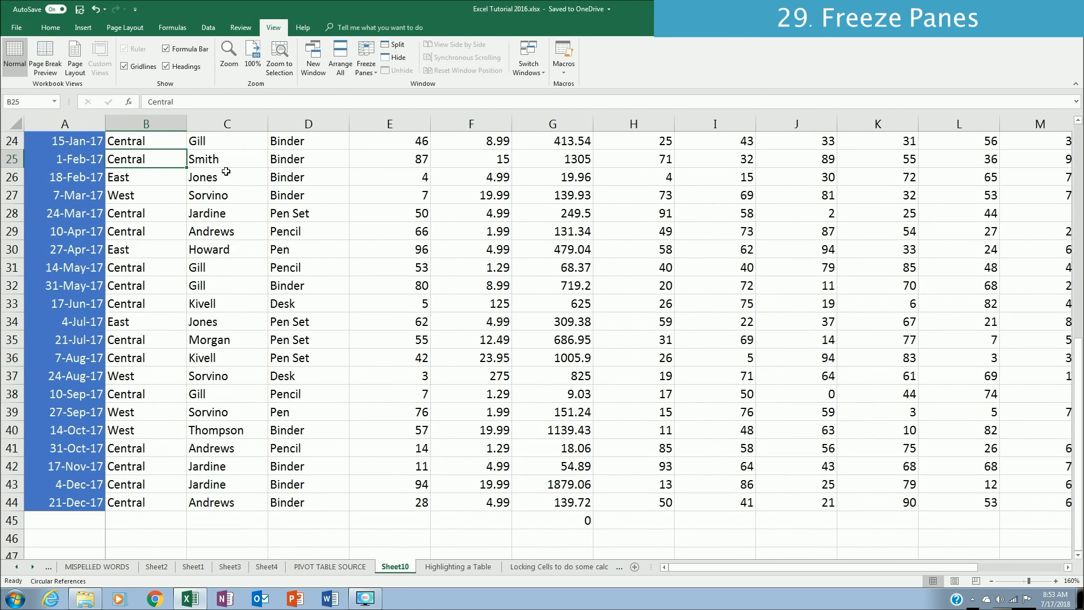
key(Page_Up)
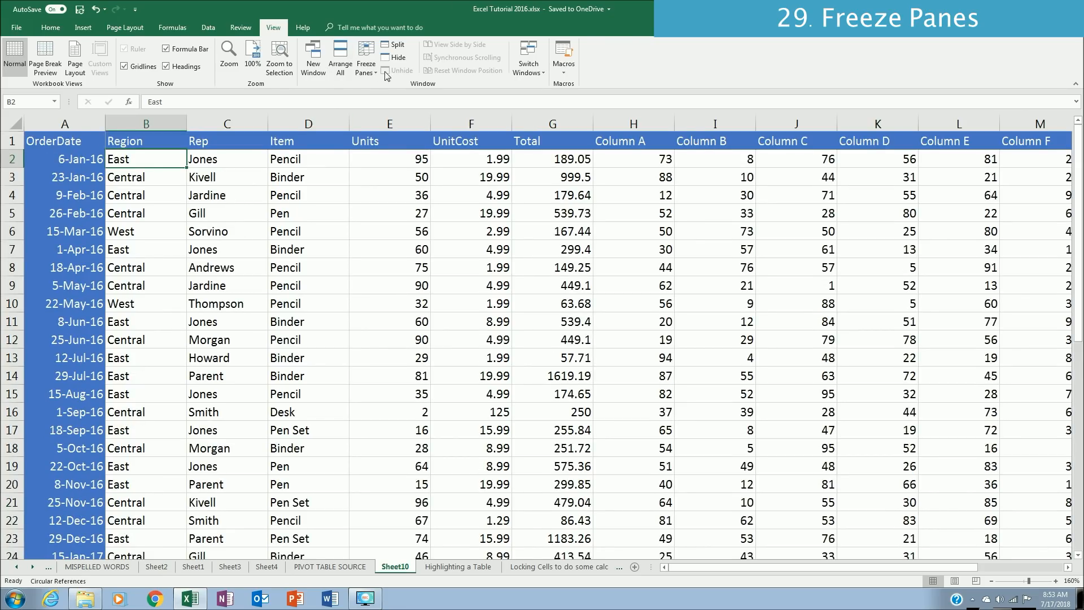
Step: Freeze only the top row and check the headers and the OrderDate column while moving down and across the table
click(367, 73)
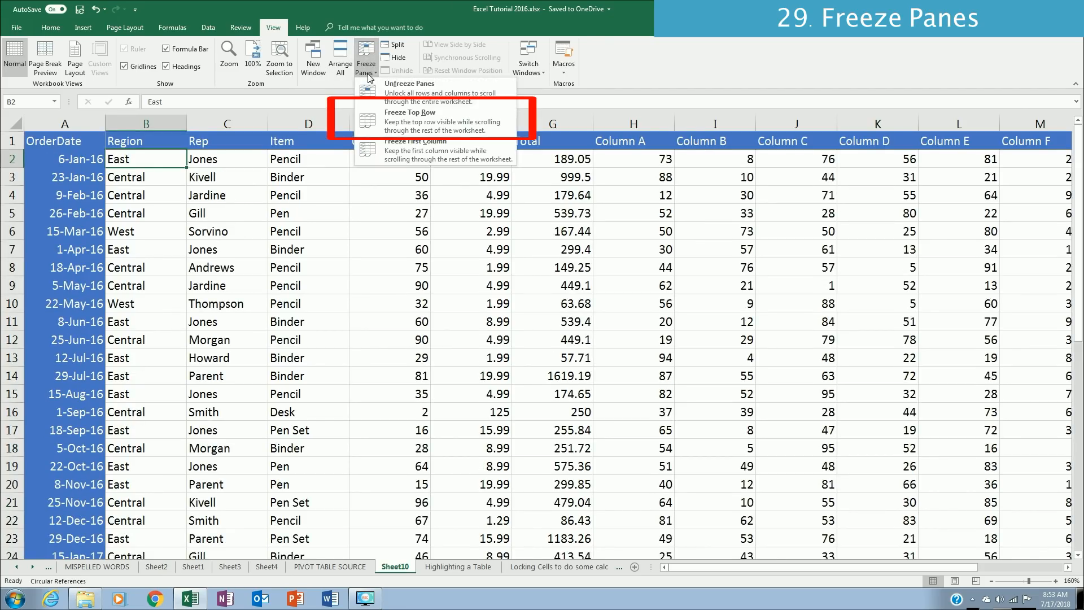
click(376, 121)
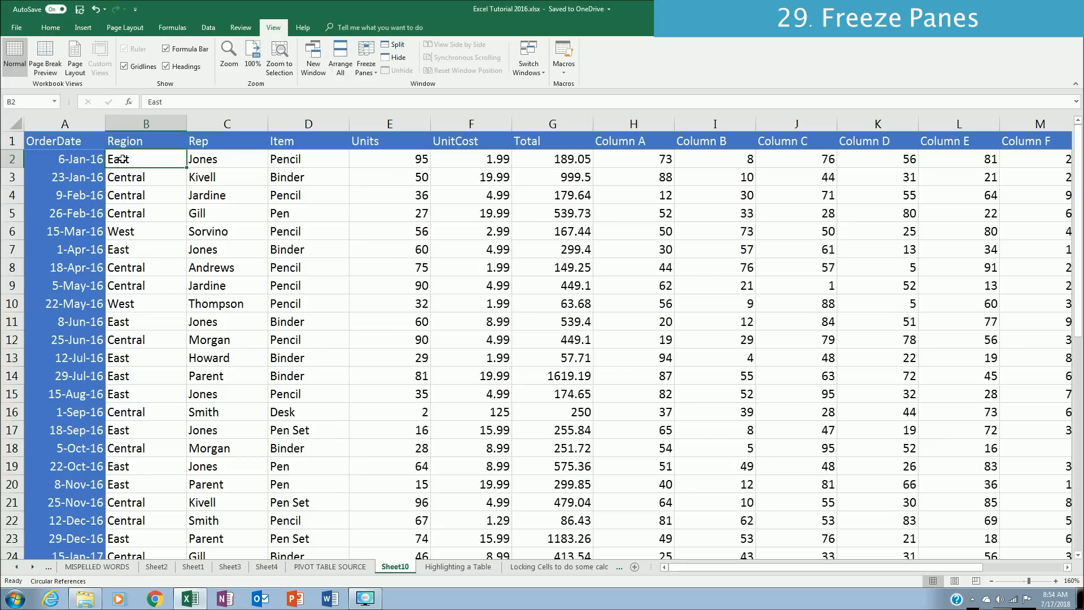
key(Page_Down)
key(Page_Down)
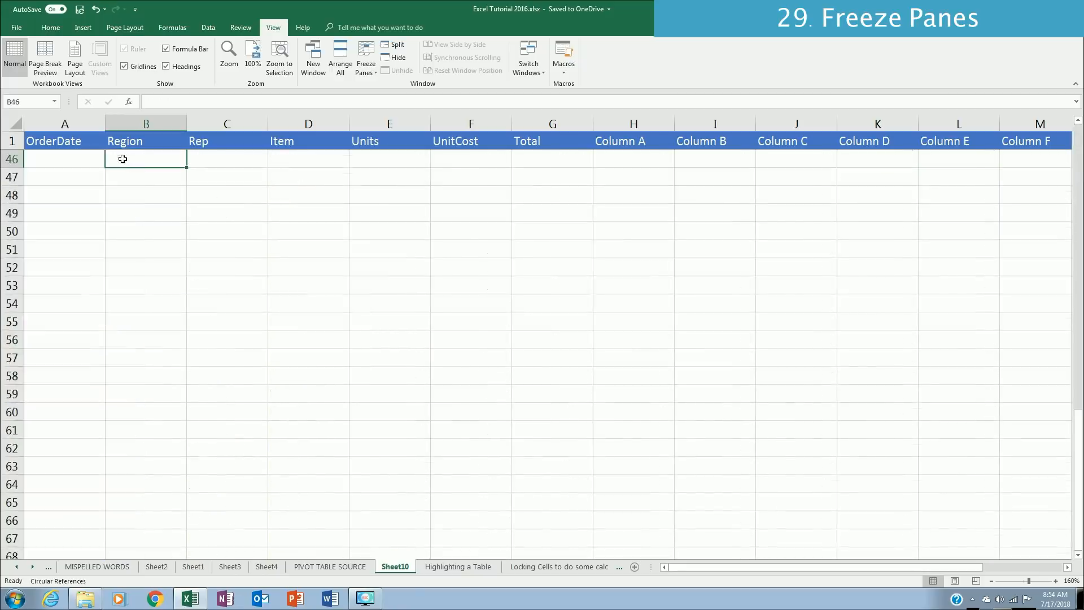
key(Page_Up)
key(Page_Up)
key(ctrl+Right)
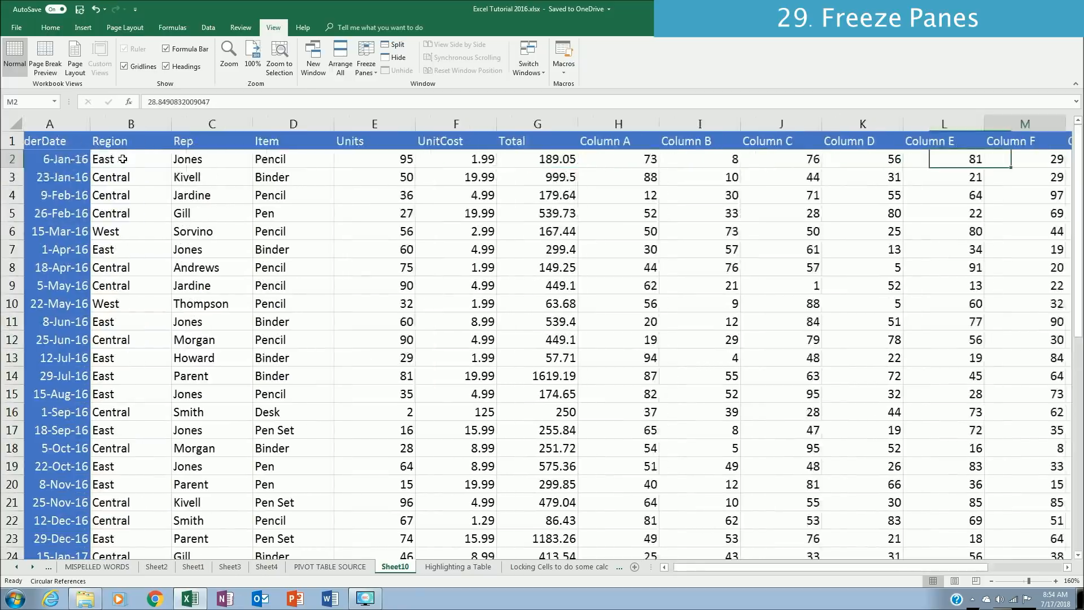
key(Right)
key(Right)
key(Right)
key(Home)
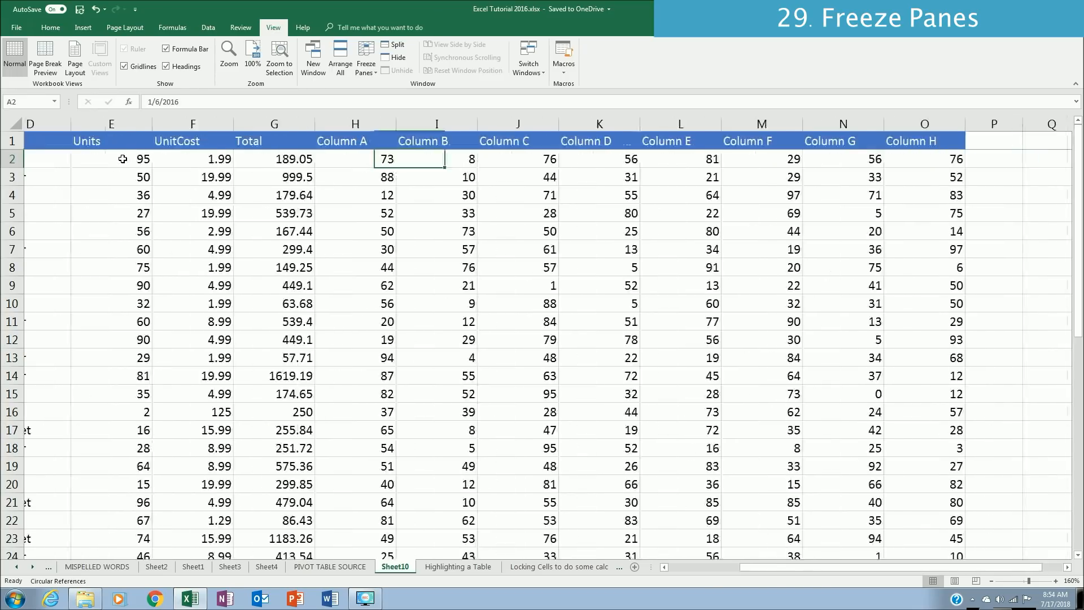
Step: Unfreeze the panes and check the table's scrolling down the records and across to the last columns
click(122, 159)
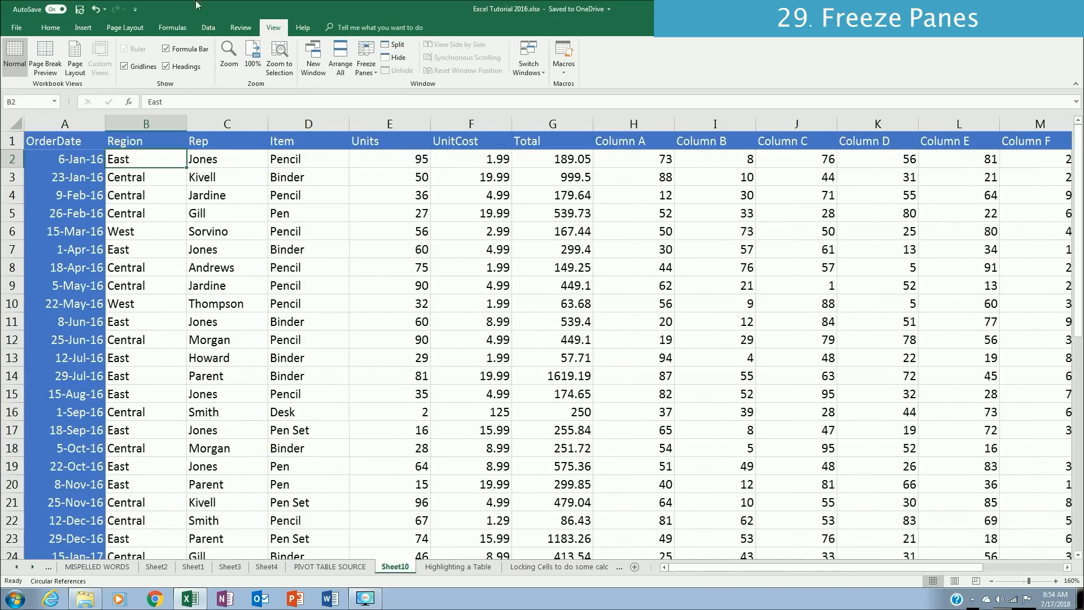
click(363, 70)
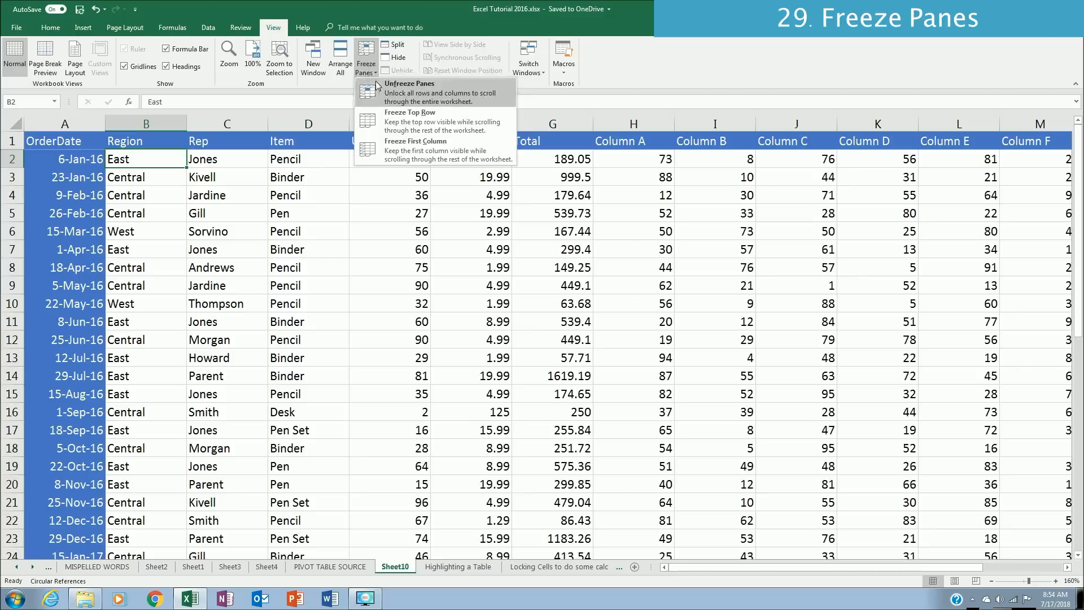
click(402, 102)
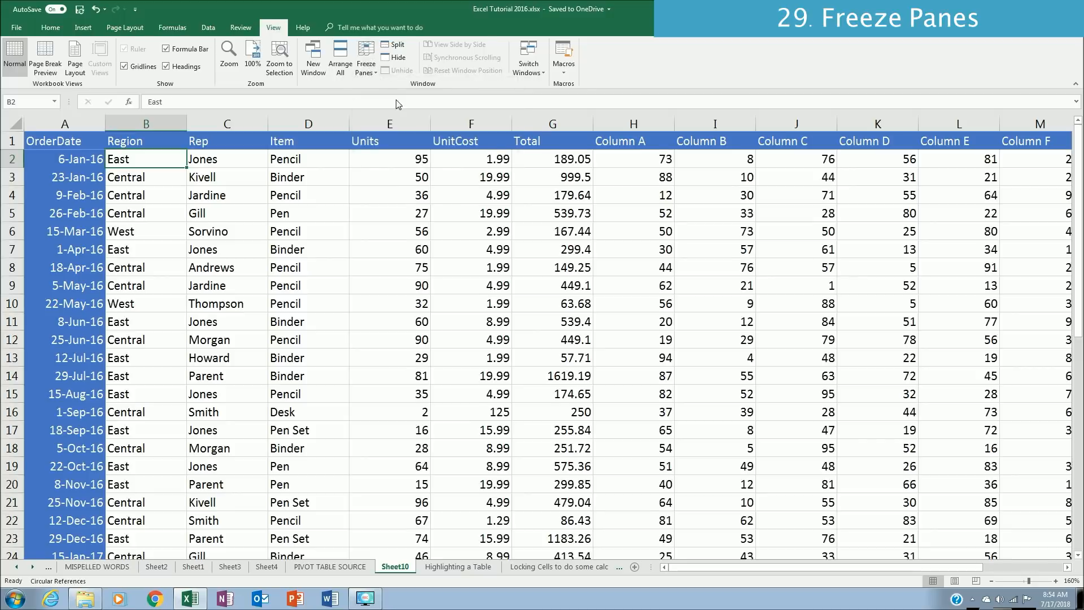
key(Page_Down)
key(Page_Up)
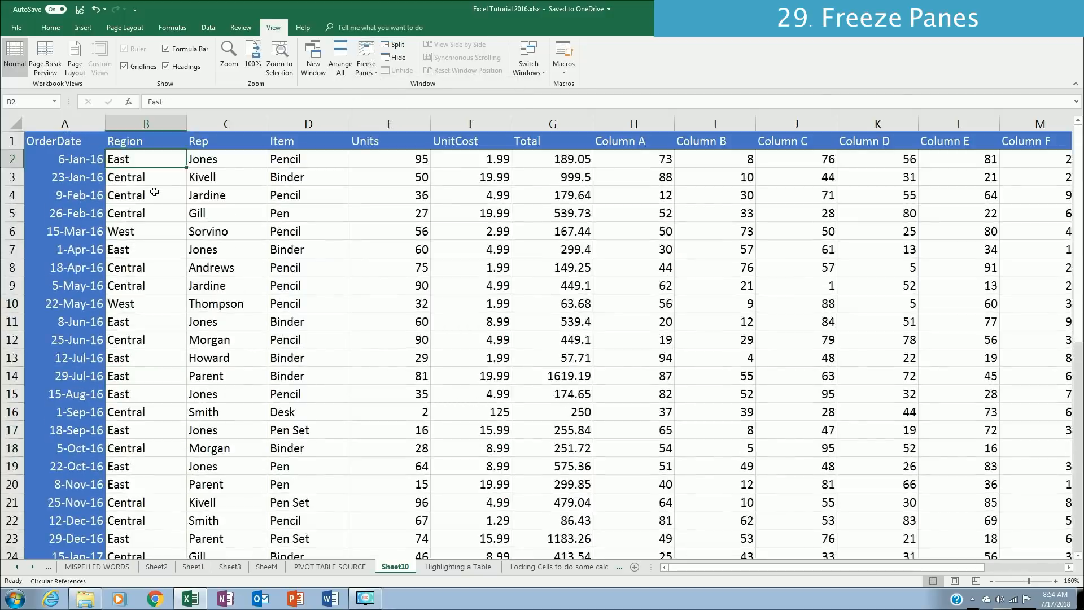
key(Up)
key(ctrl+Right)
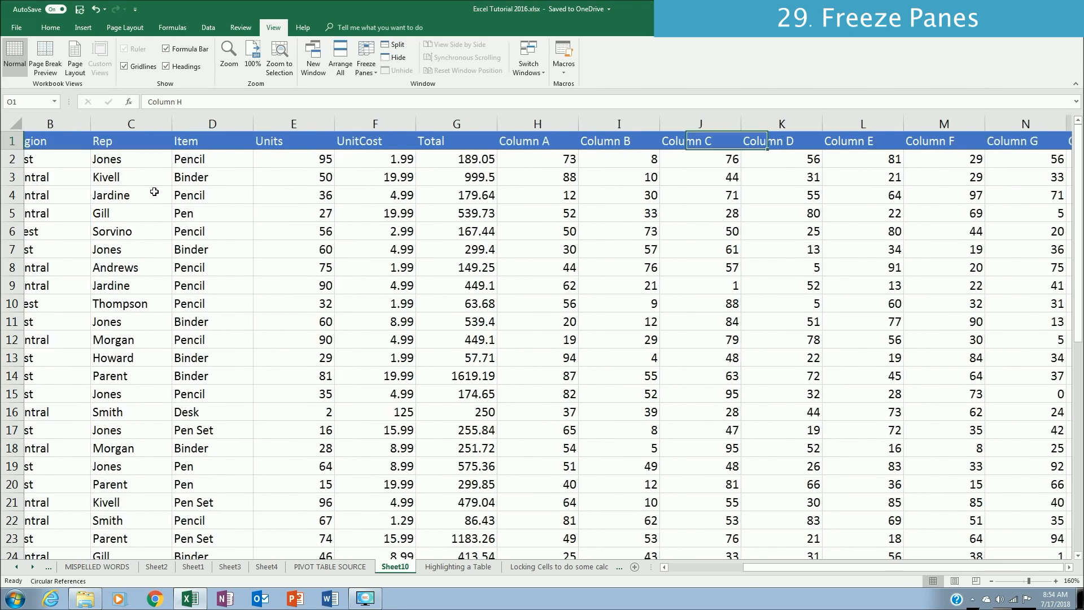
key(Down)
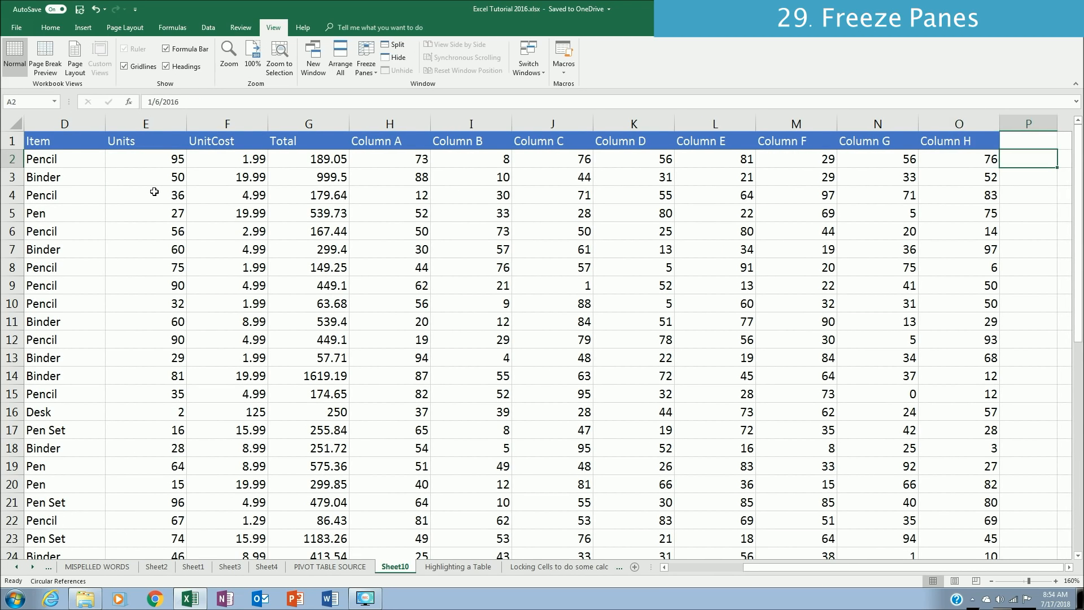
Step: Freeze the header row and the OrderDate column together again from cell B2
key(ctrl+Left)
key(Right)
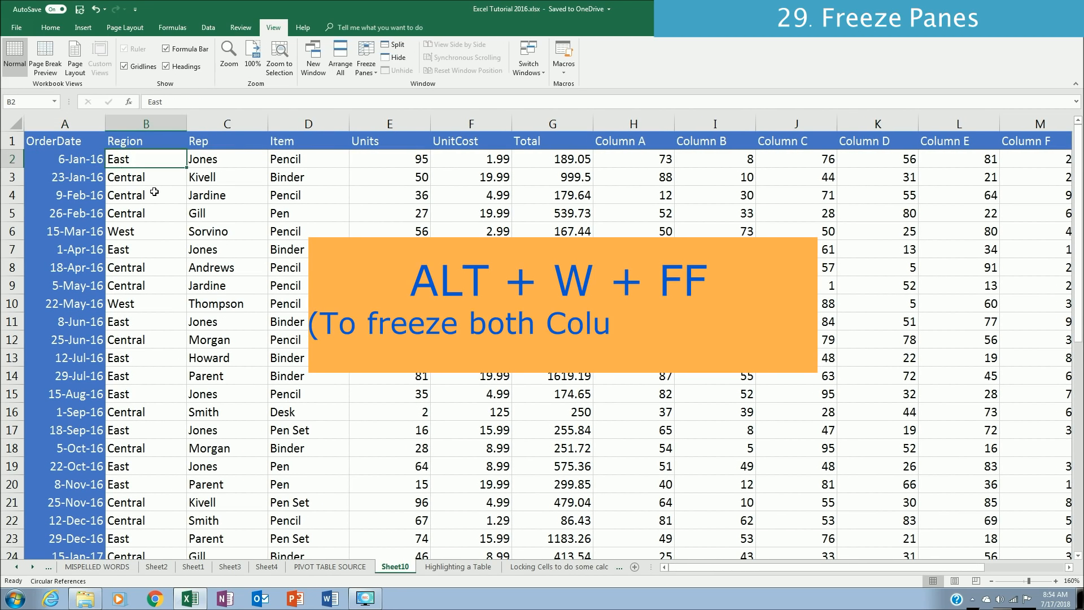
key(alt+w)
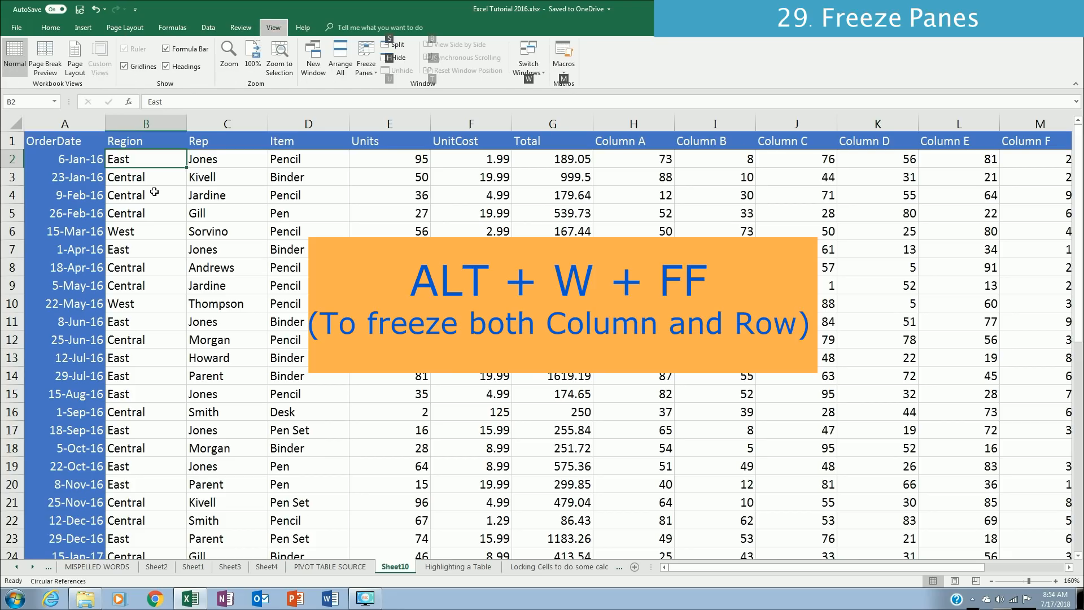
key(f)
key(f)
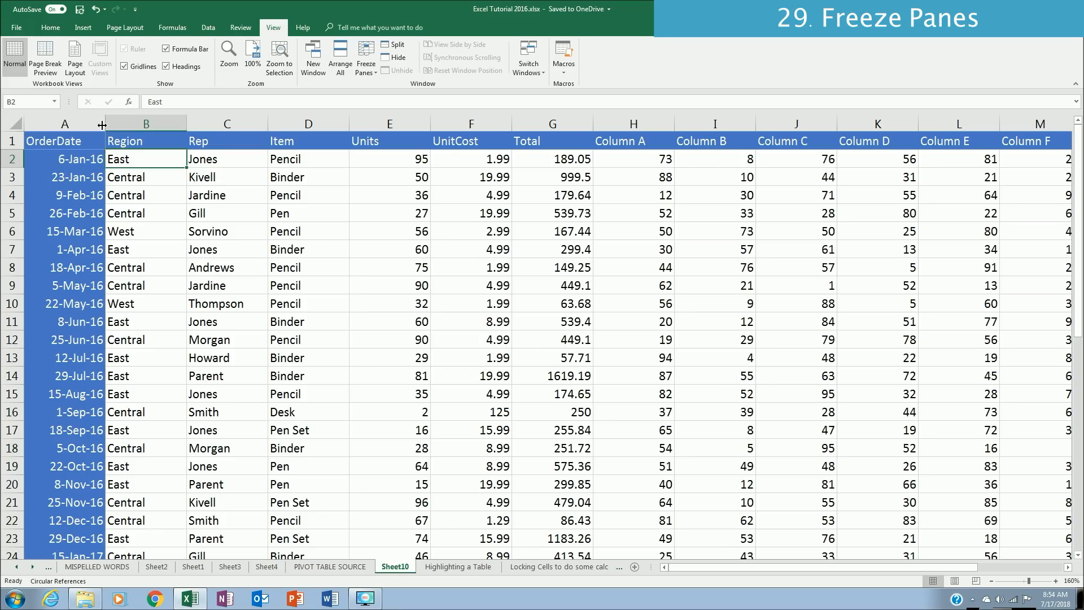
Step: Examine the frozen header row and OrderDate column while paging down the records and moving past Column H
click(161, 190)
click(145, 163)
key(Page_Down)
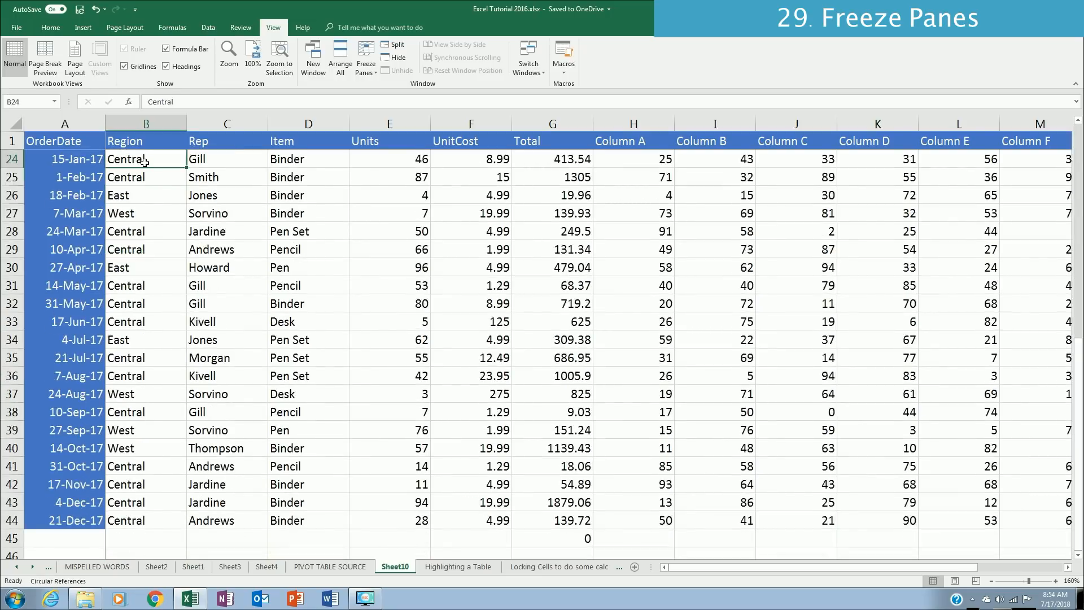
key(Page_Down)
key(Up)
key(Right)
key(Right)
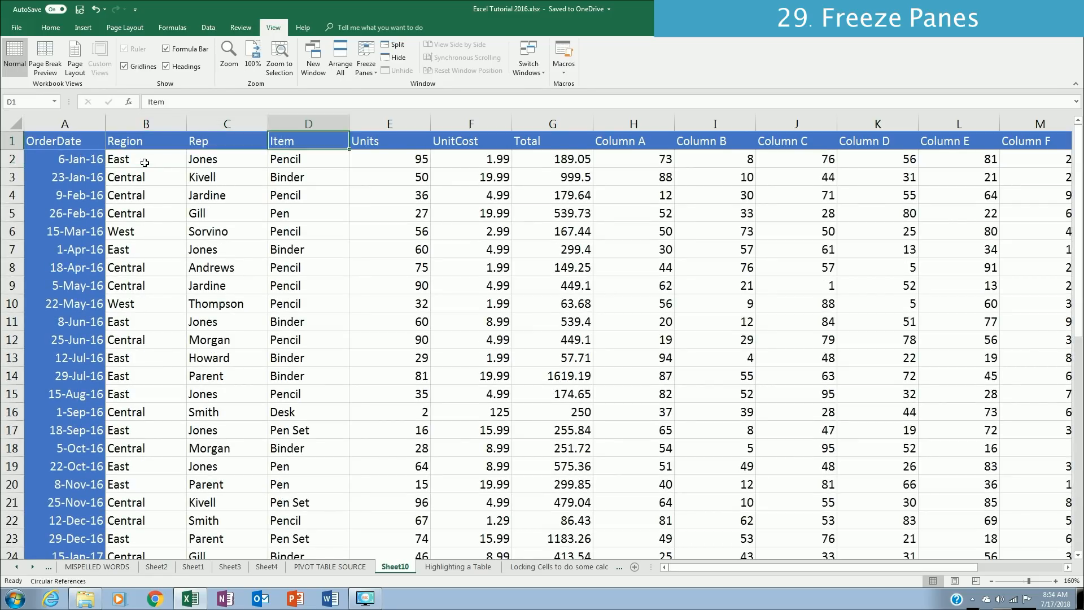
key(Right)
key(Right)
key(Right)
key(Right)
key(Right)
key(Right)
key(Right)
key(Right)
key(Right)
key(Right)
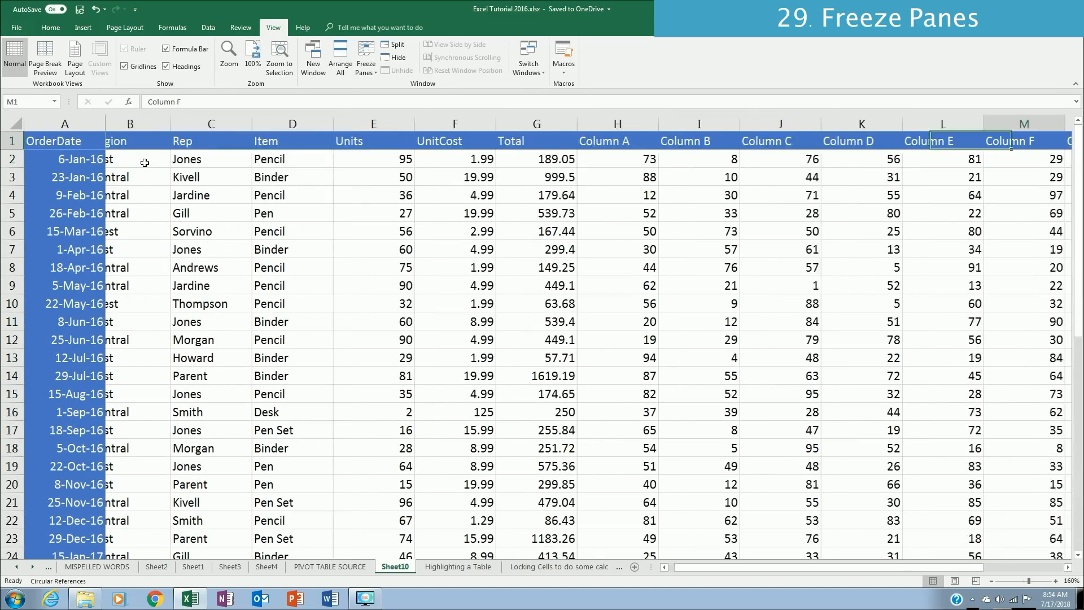
key(Right)
key(Right)
key(Right)
key(Right)
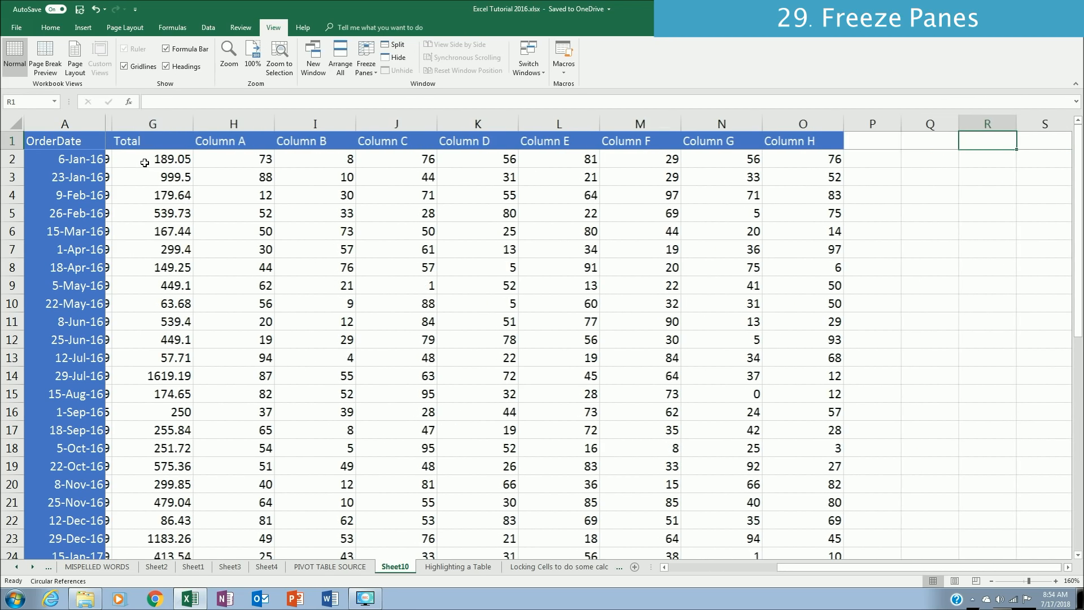
key(ctrl+Home)
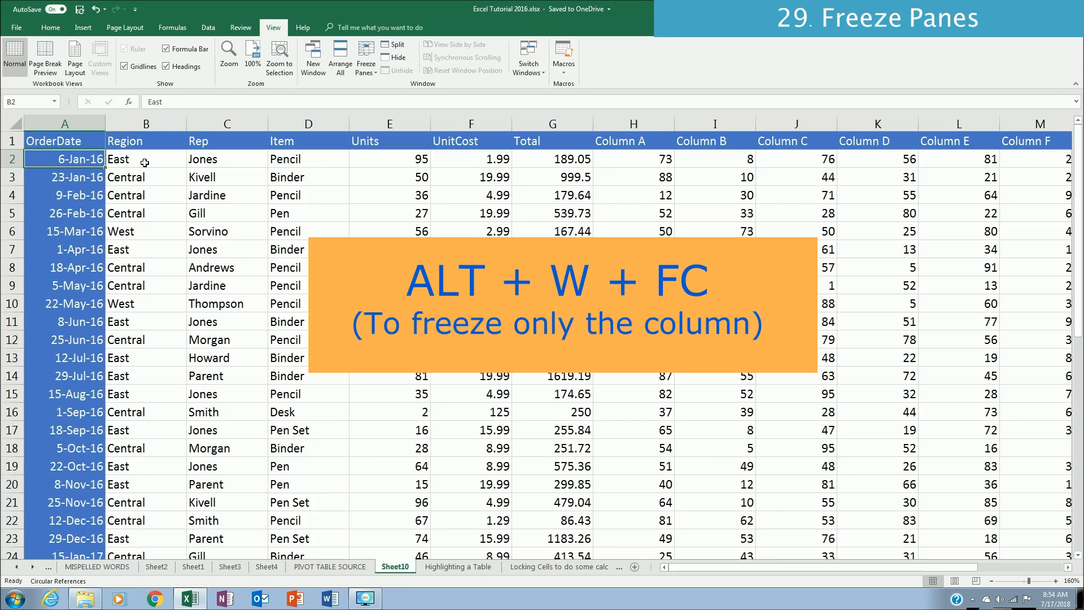
Step: With B2 selected, freeze only the top row of the order table
click(144, 163)
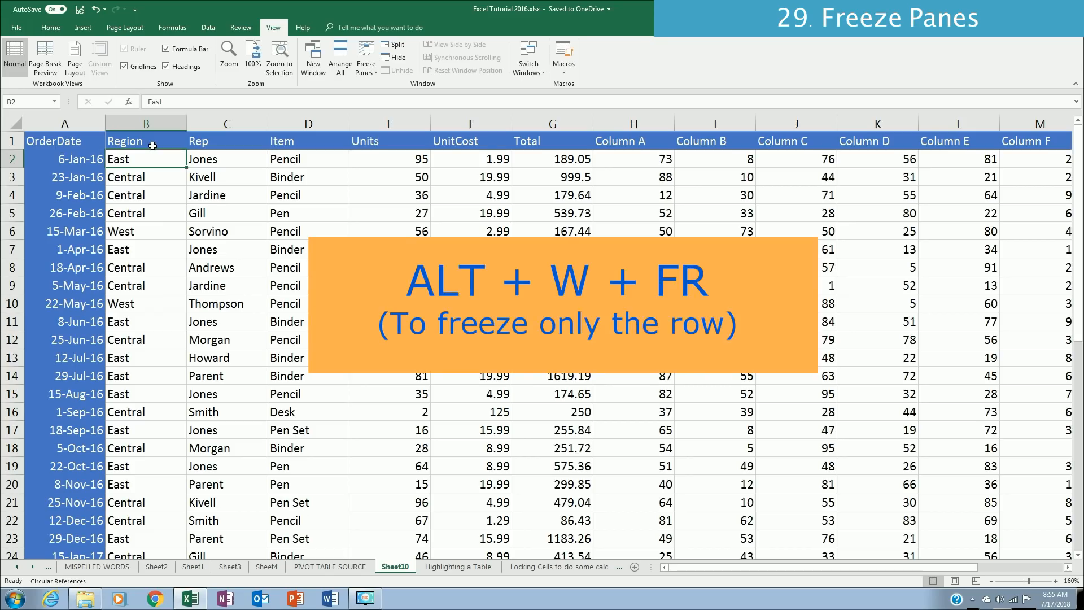
key(alt+w)
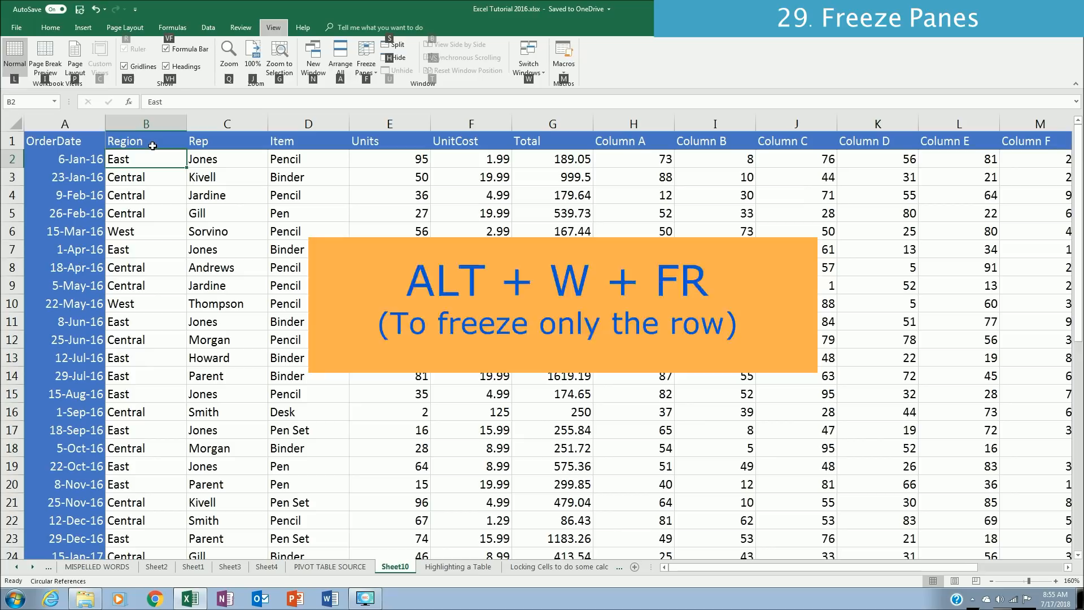
key(f)
key(r)
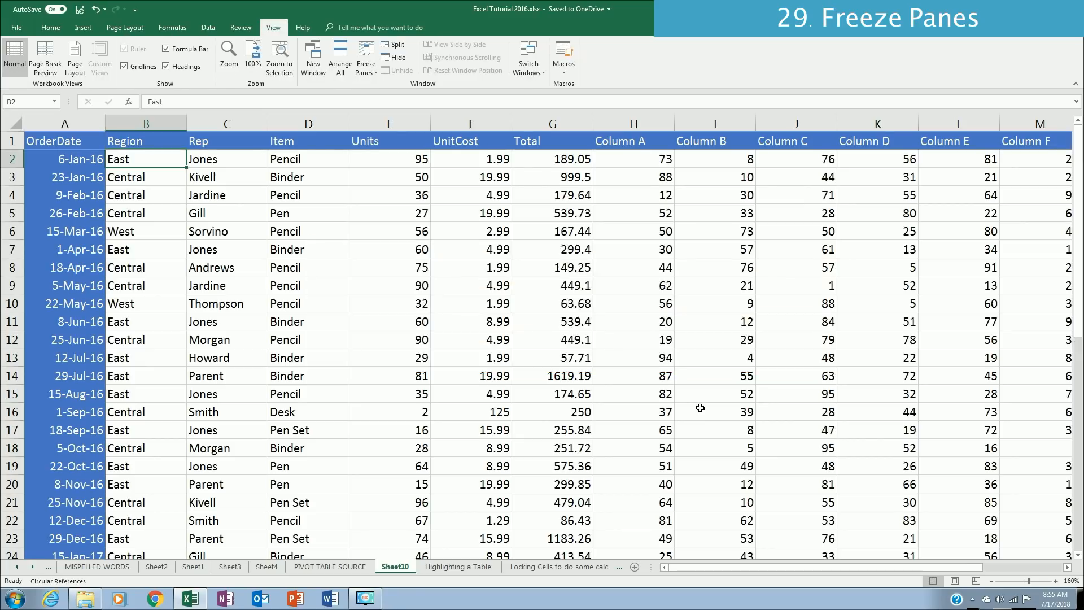